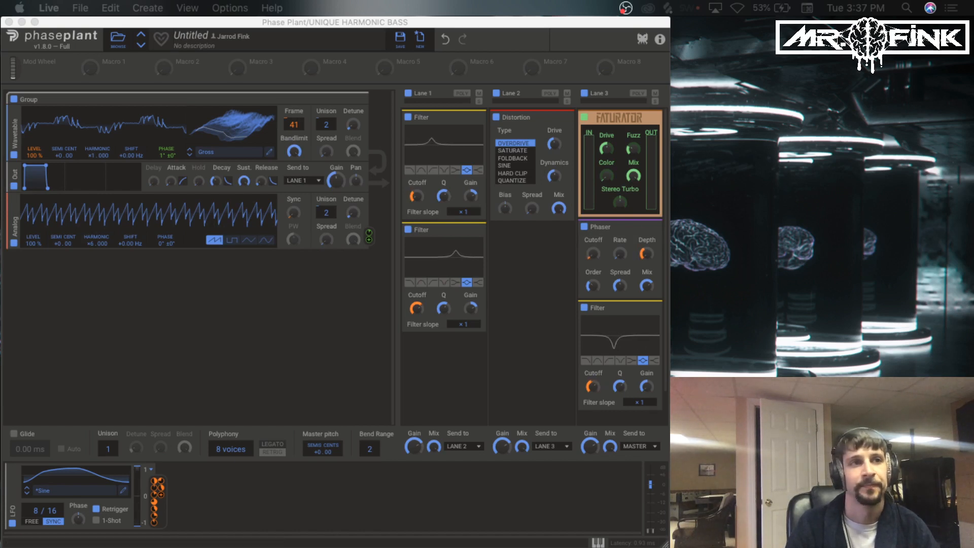
Bypass the Filter, Phaser and Faturator in Lane 3 with all other lane effects off, and play the raw sound
click(585, 309)
click(584, 228)
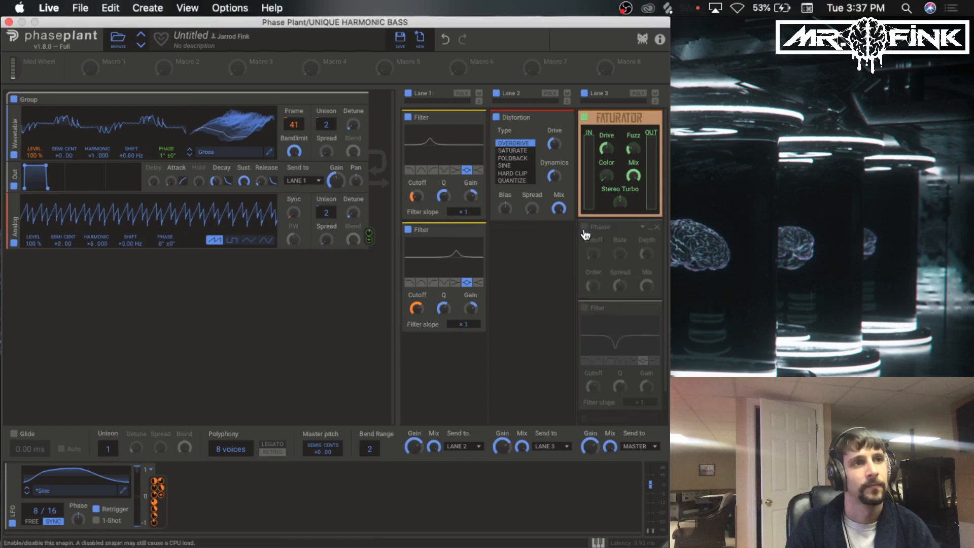
click(584, 117)
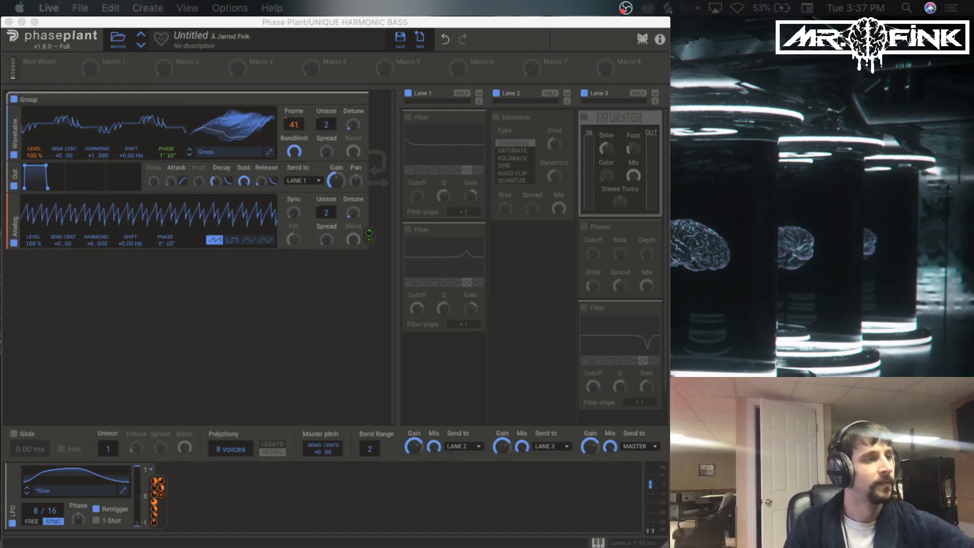
click(315, 372)
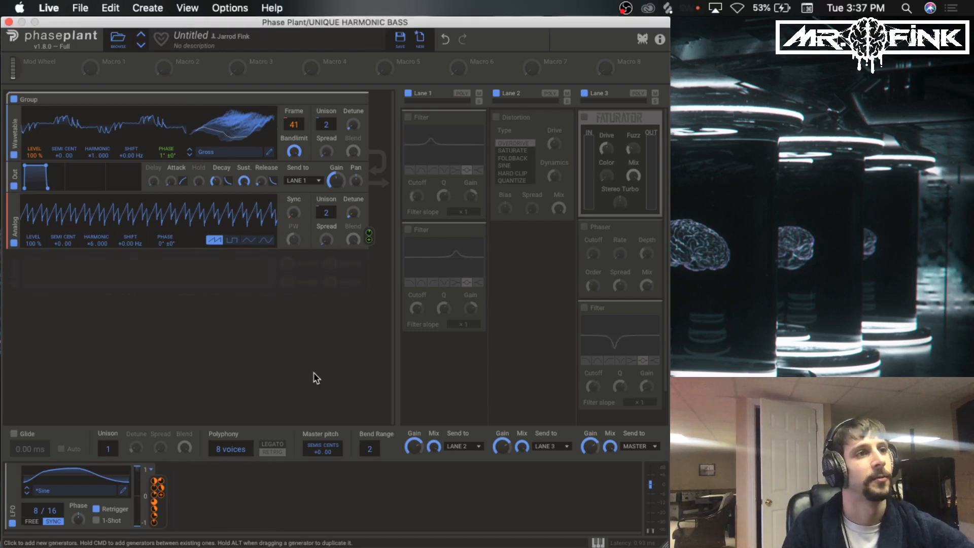
key(space)
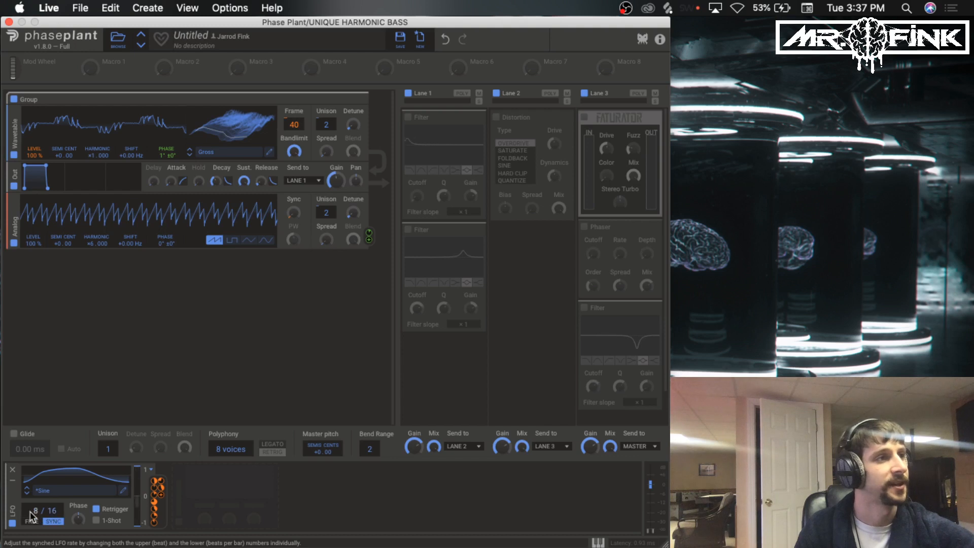
Examine the shape of the LFO's curve in the LFO Editor and close the editor
click(123, 490)
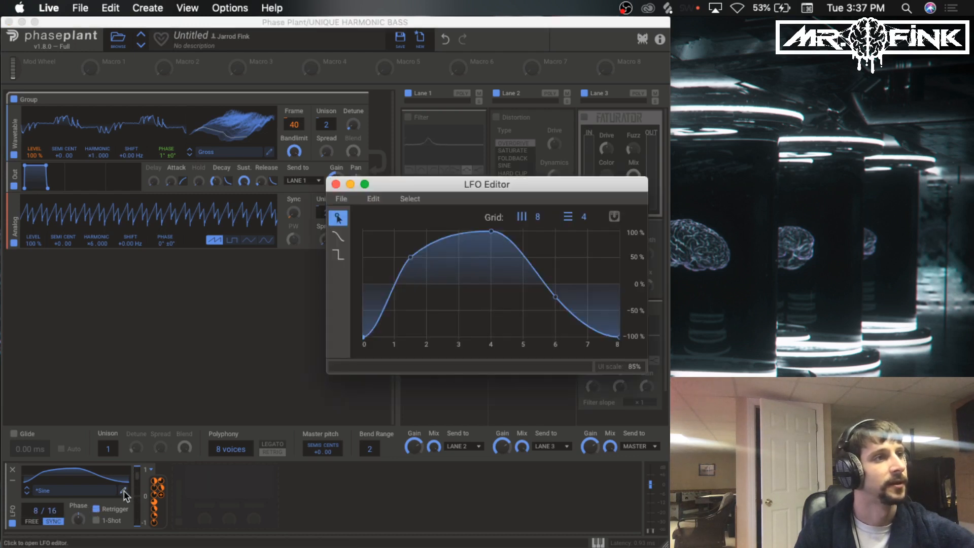
drag(523, 178, 463, 178)
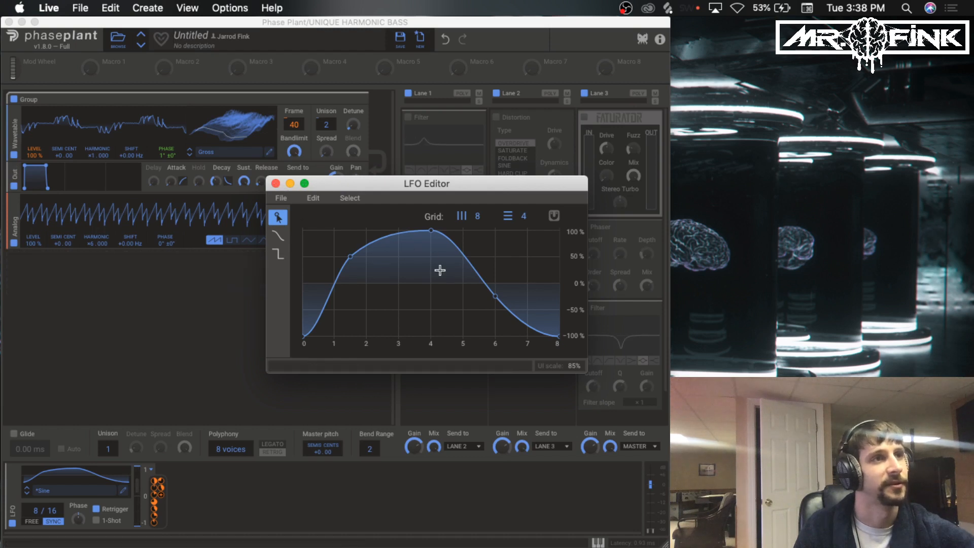
click(276, 183)
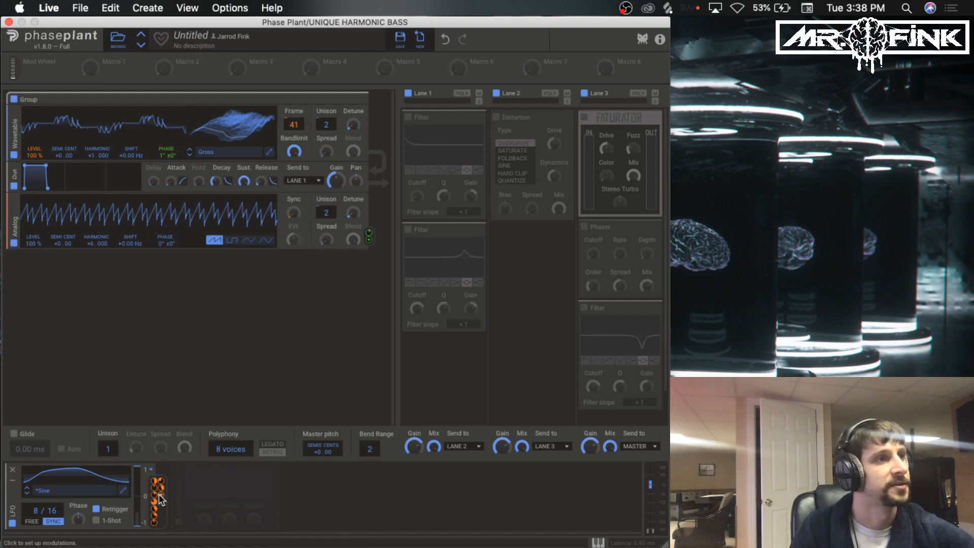
Examine the LFO's modulation on the Wavetable generator and the Analog oscillator's modulation of the wavetable phase
mouse_move(160, 500)
mouse_down()
mouse_move(72, 72)
mouse_move(49, 153)
mouse_up()
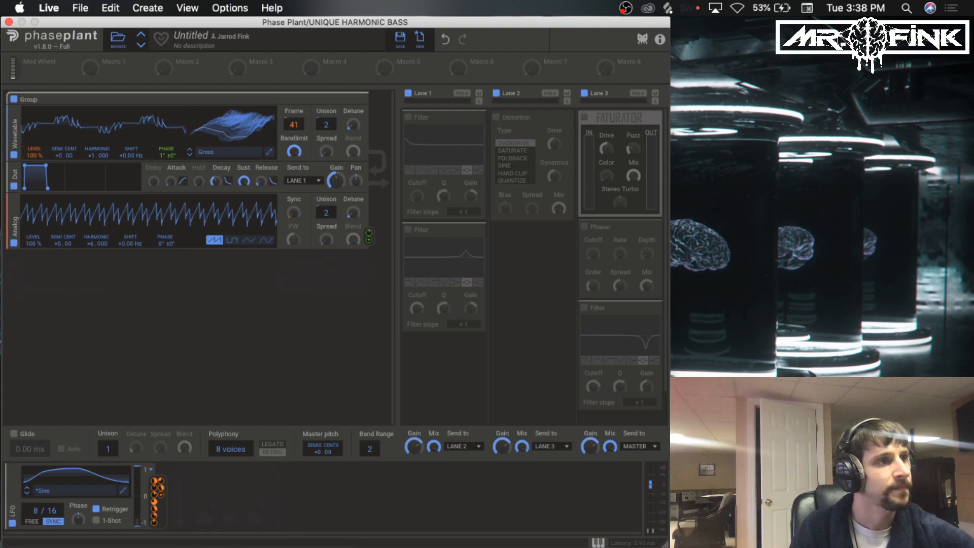
drag(161, 501, 61, 172)
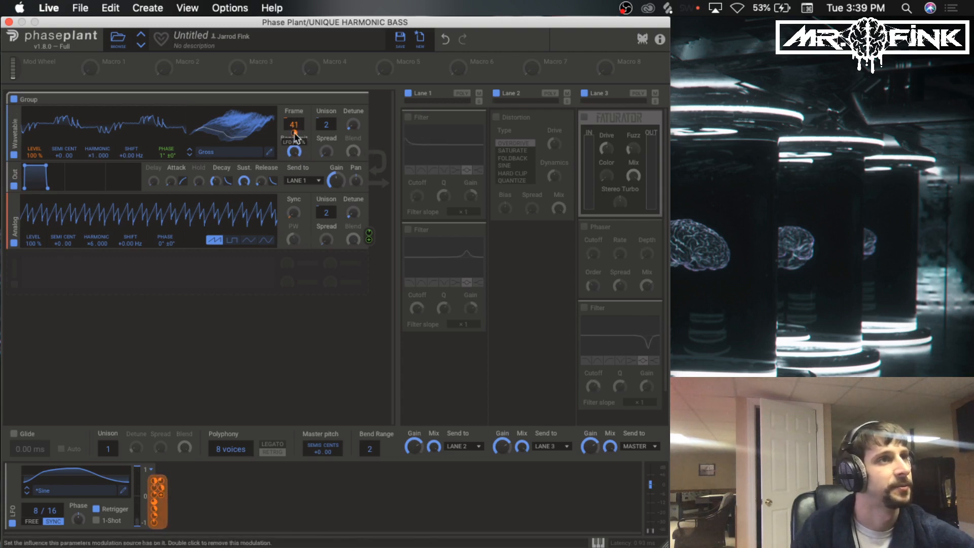
mouse_move(42, 533)
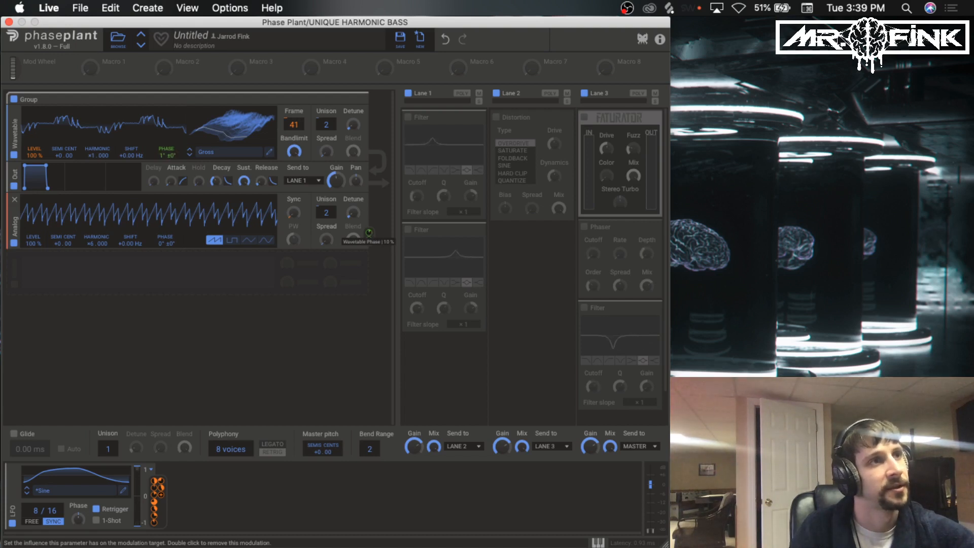
mouse_move(369, 232)
mouse_down()
mouse_move(369, 248)
mouse_move(369, 237)
mouse_up()
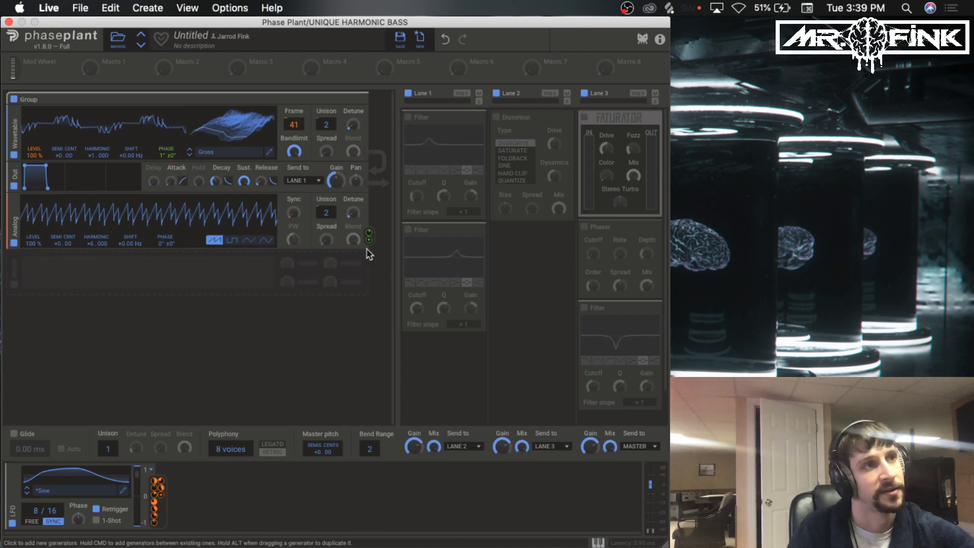
drag(369, 237, 168, 166)
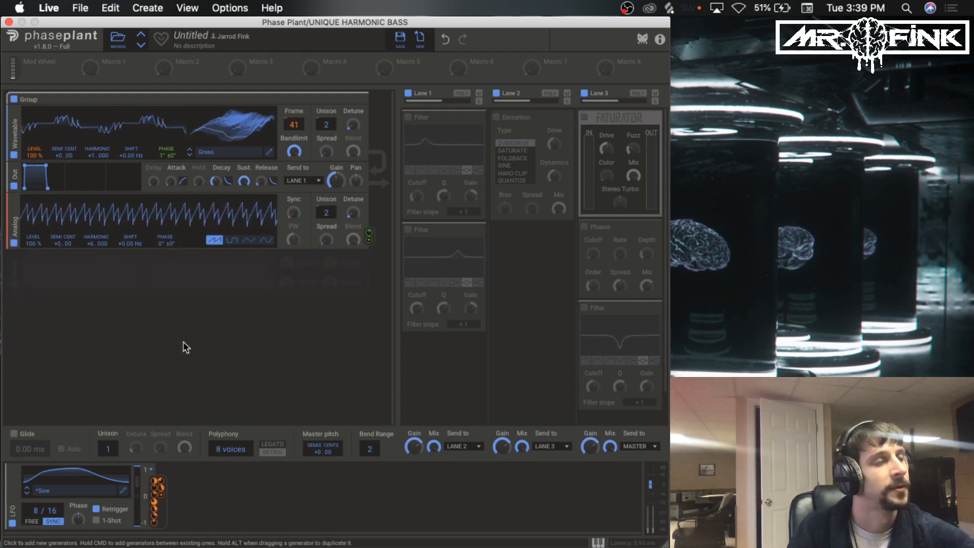
drag(91, 248, 177, 226)
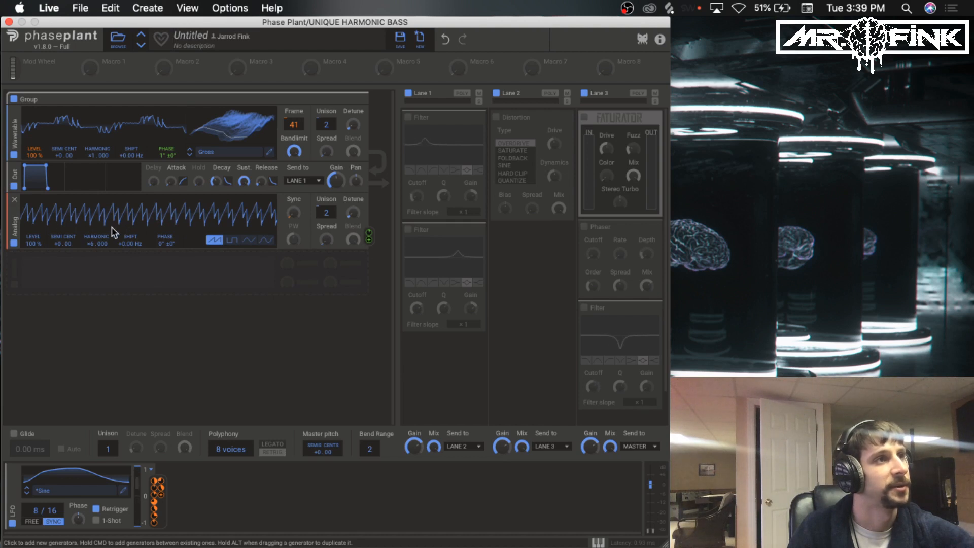
Try a second Analog generator with its harmonic raised to 6 below the existing one, and remove it
click(82, 277)
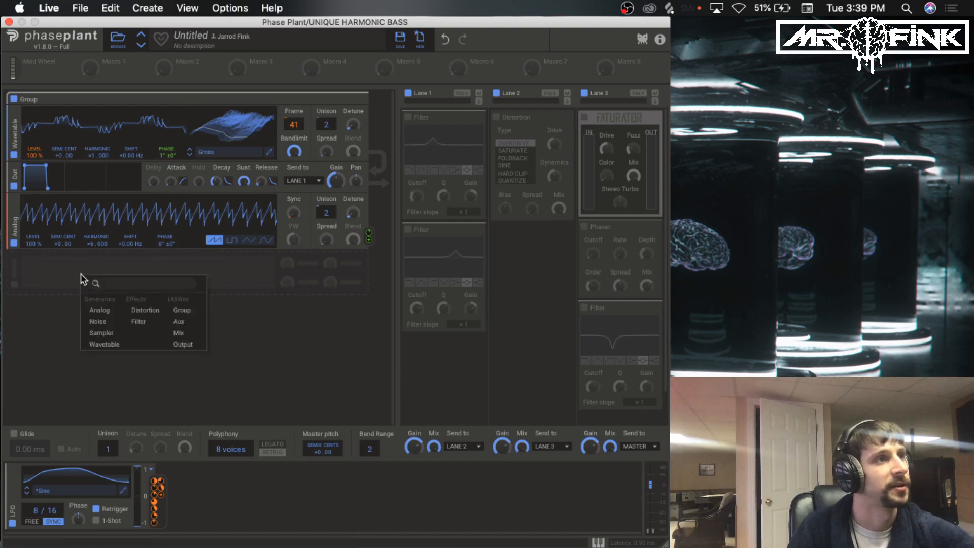
click(90, 310)
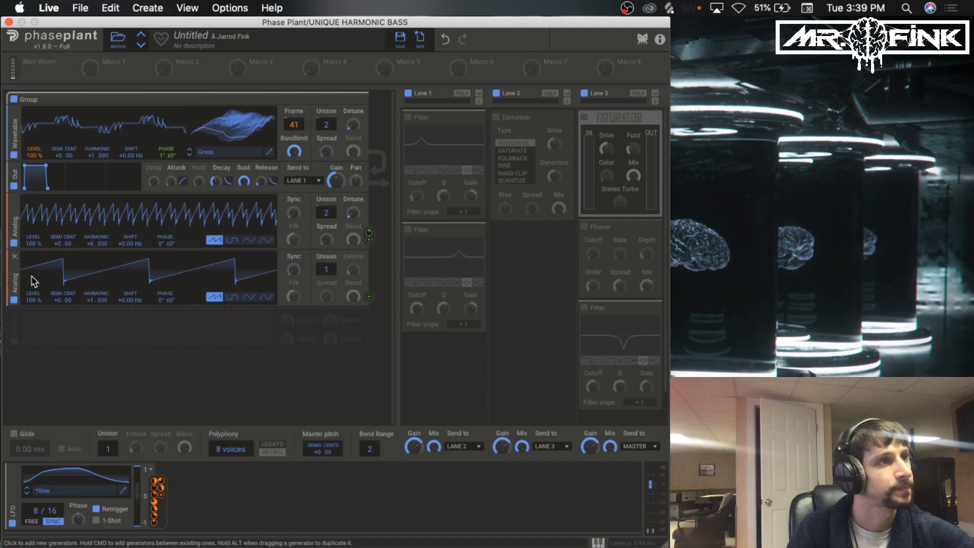
drag(88, 300, 88, 275)
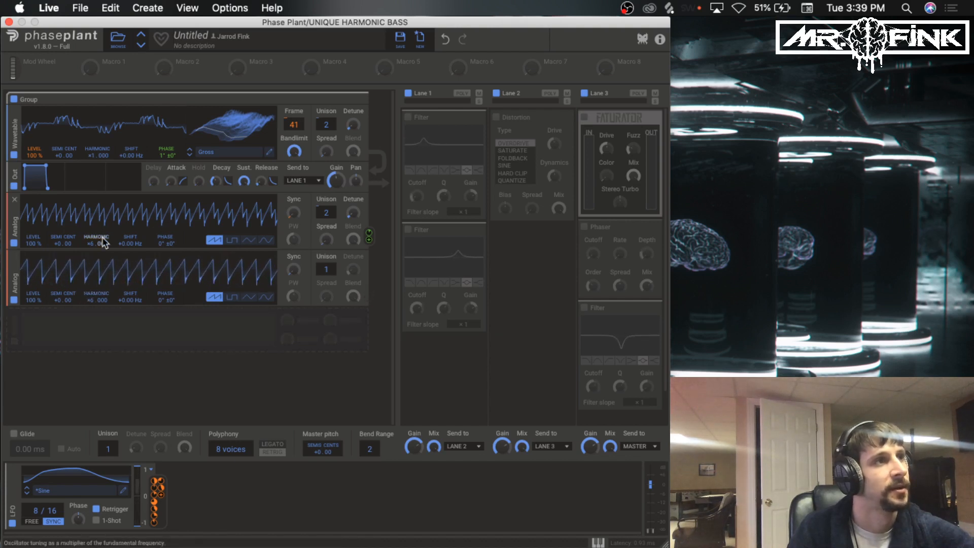
click(14, 257)
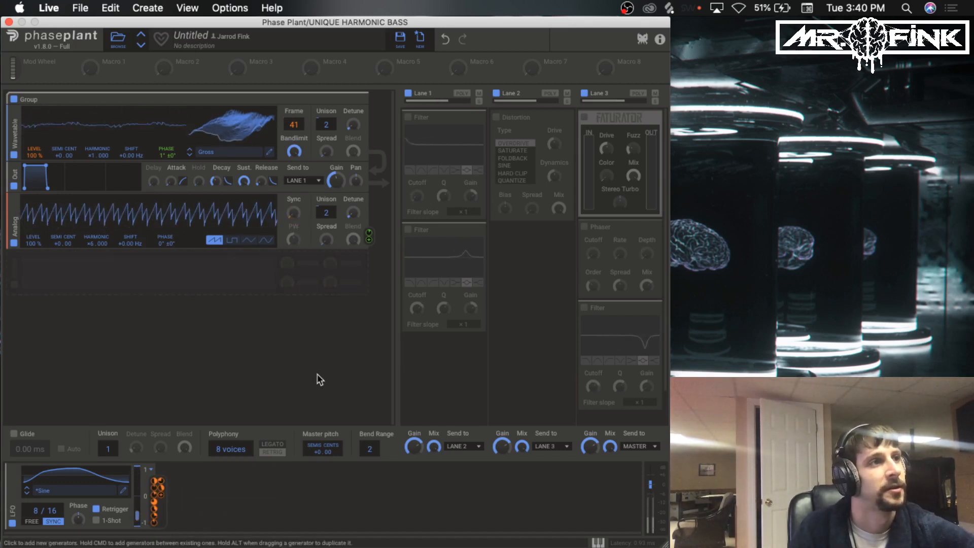
Try the Analog oscillator's harmonic at 11 and return it to 6
drag(96, 244, 96, 223)
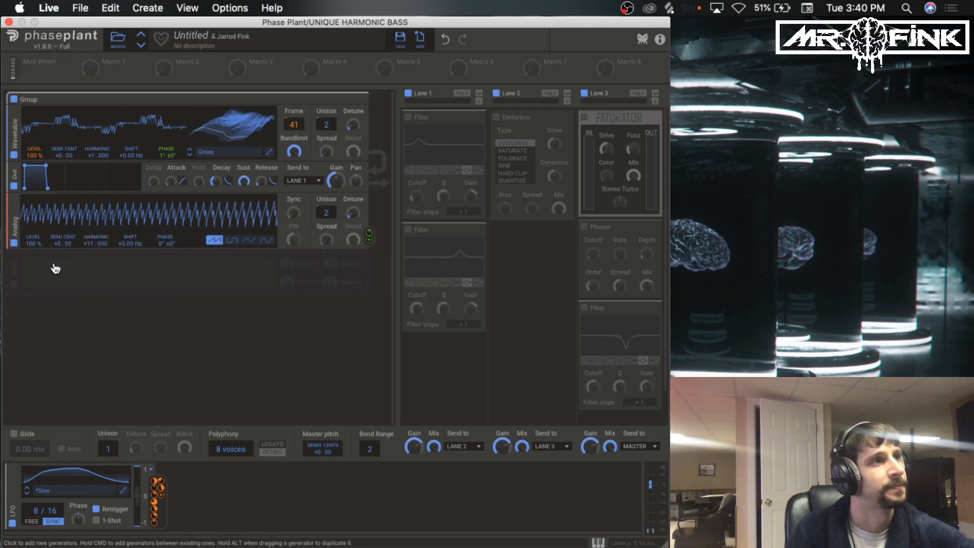
drag(87, 243, 86, 246)
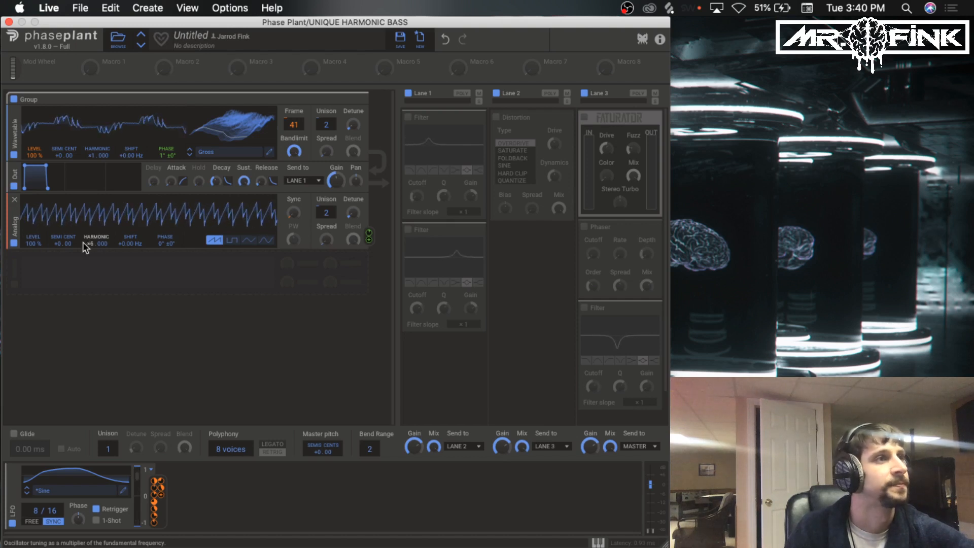
Enable both Filter effects in Lane 1
click(409, 118)
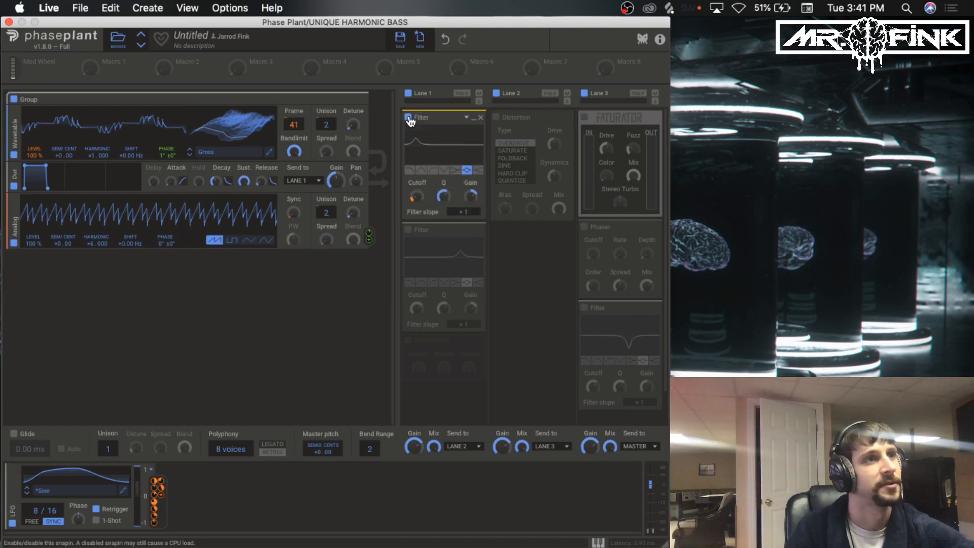
click(409, 231)
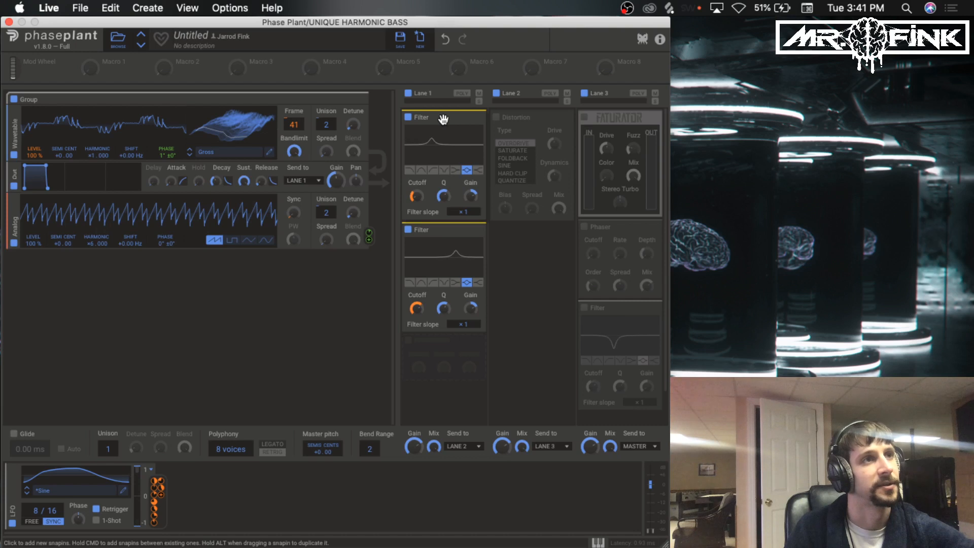
Duplicate the first Filter in Lane 1 below itself and delete the copy
drag(444, 119, 455, 225)
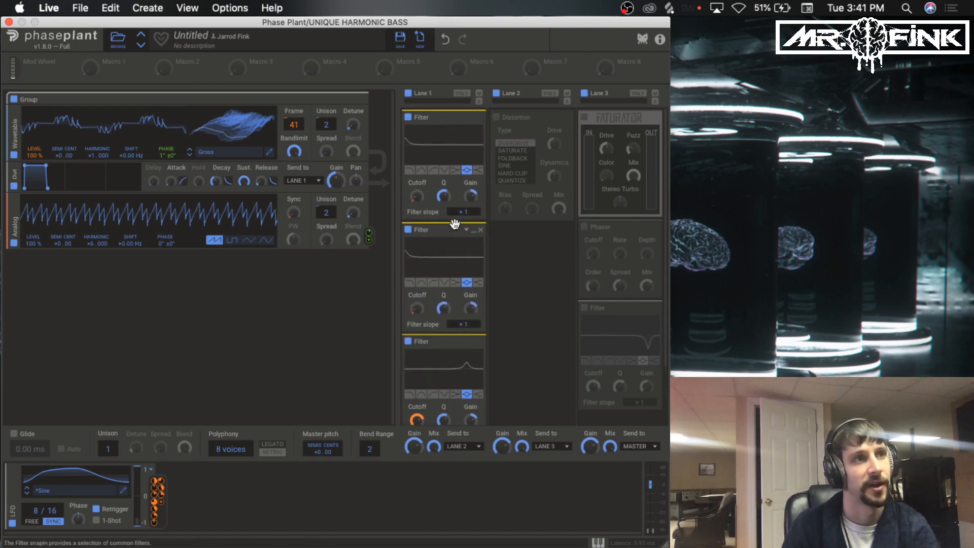
click(481, 231)
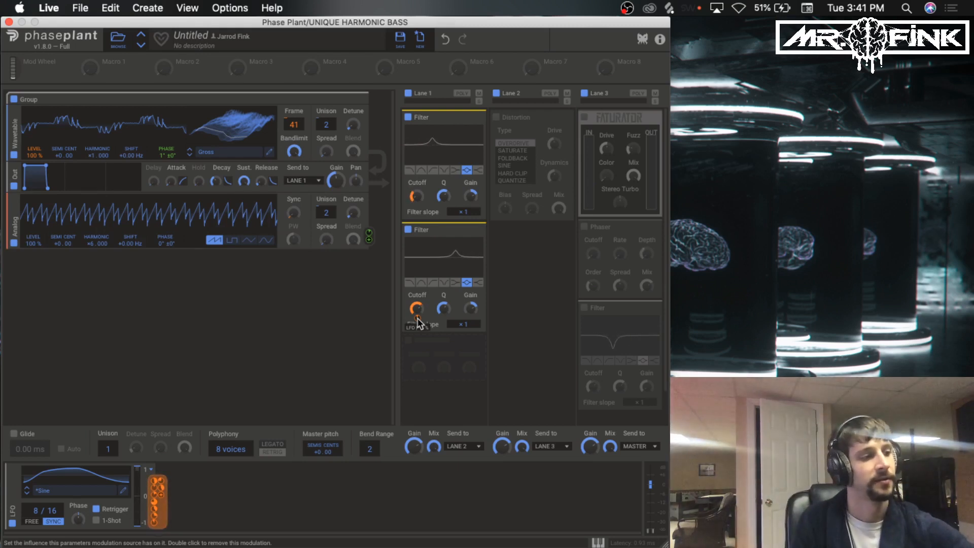
Bypass and re-enable the two Lane 1 filters to compare the sound with and without them
click(410, 230)
click(409, 117)
click(409, 118)
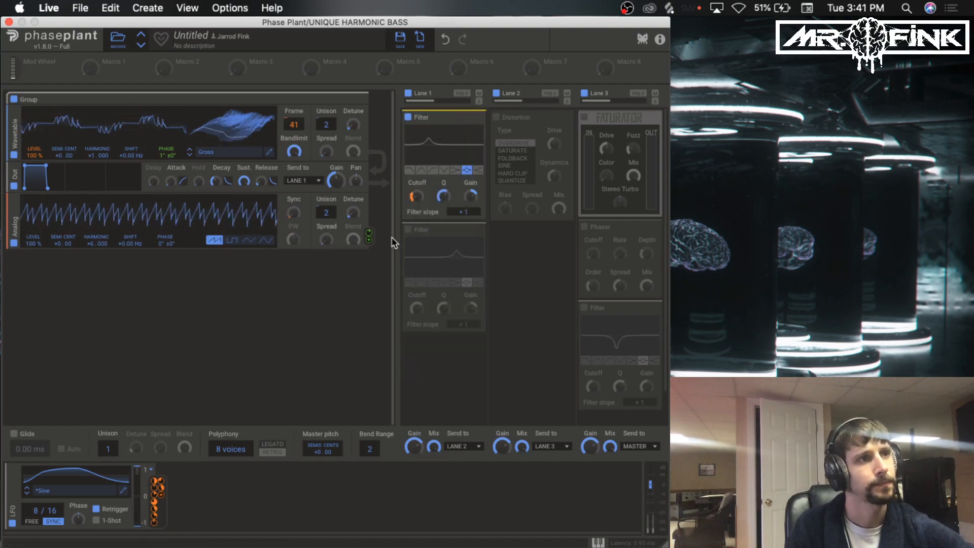
click(408, 230)
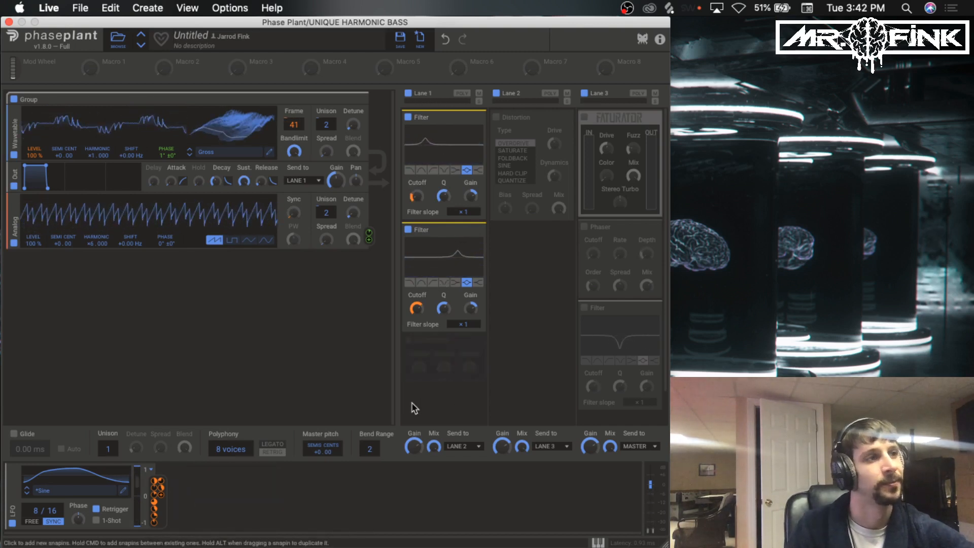
Enable the Overdrive distortion in Lane 2 and set the LFO's synced rate to 8/16
click(497, 117)
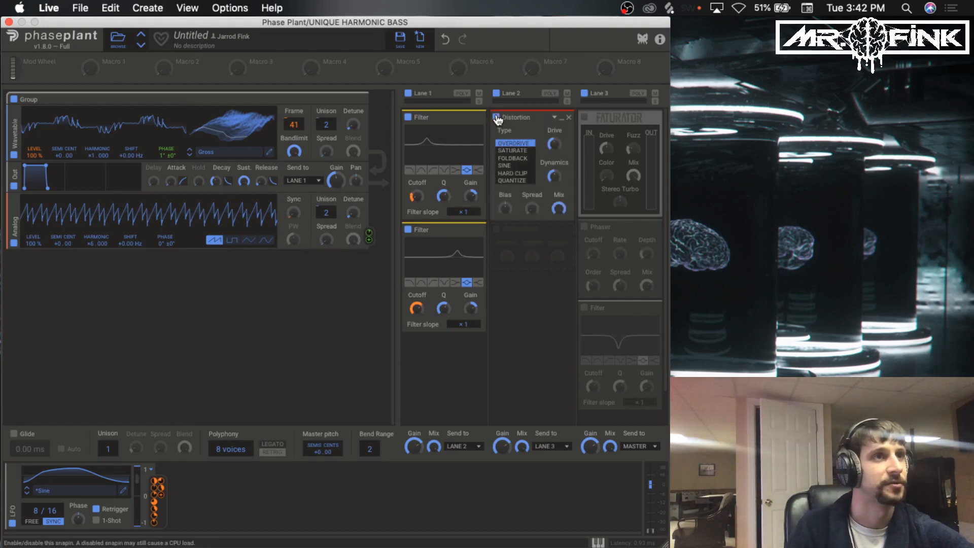
click(497, 115)
click(497, 115)
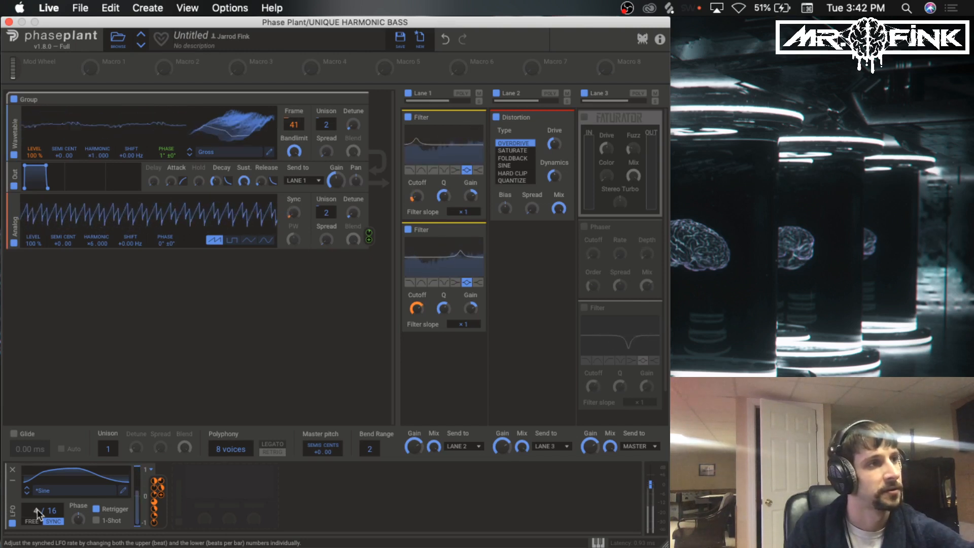
drag(38, 512, 38, 487)
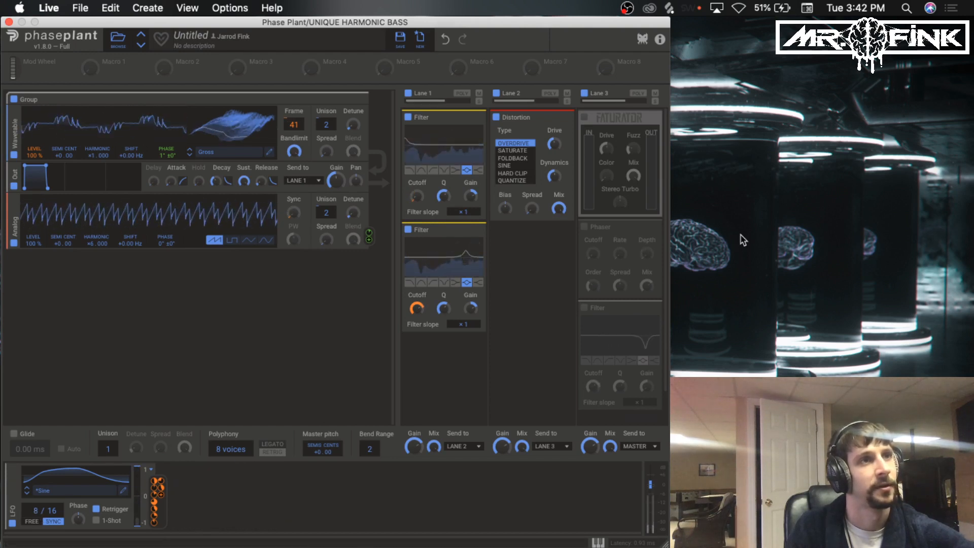
Switch the Faturator in Lane 3 on and off to compare the sound, leaving it enabled
click(584, 118)
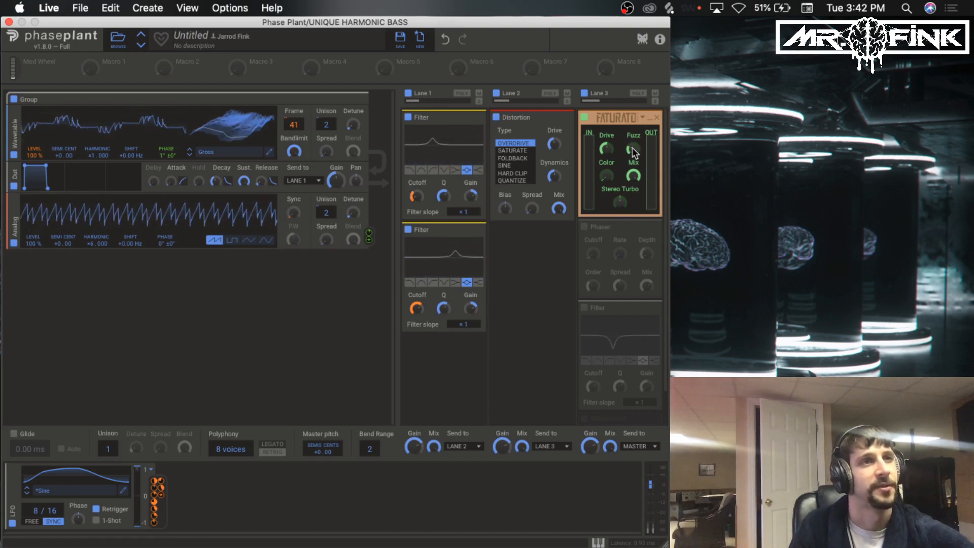
click(586, 119)
click(587, 119)
click(587, 119)
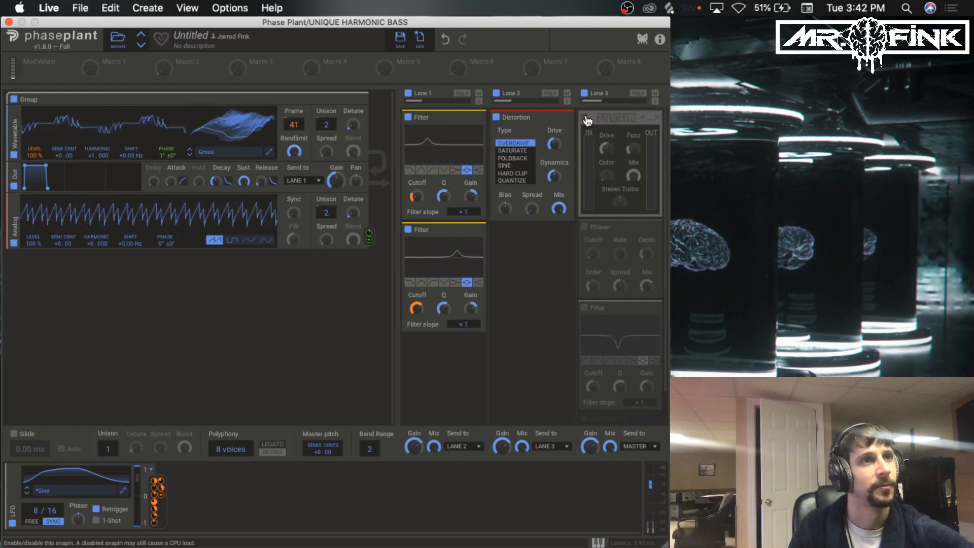
click(586, 120)
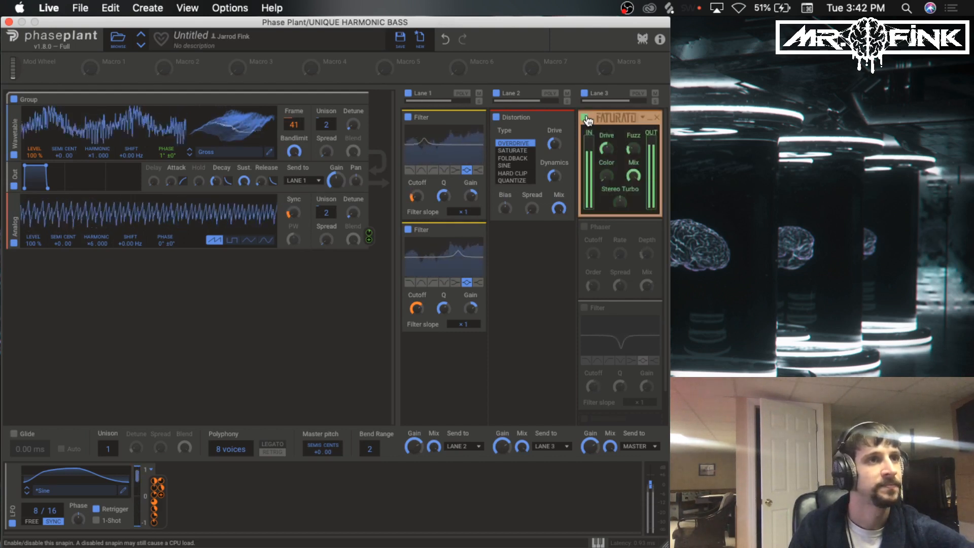
Enable the Phaser in Lane 3 and check the LFO modulation on its cutoff and depth
click(585, 227)
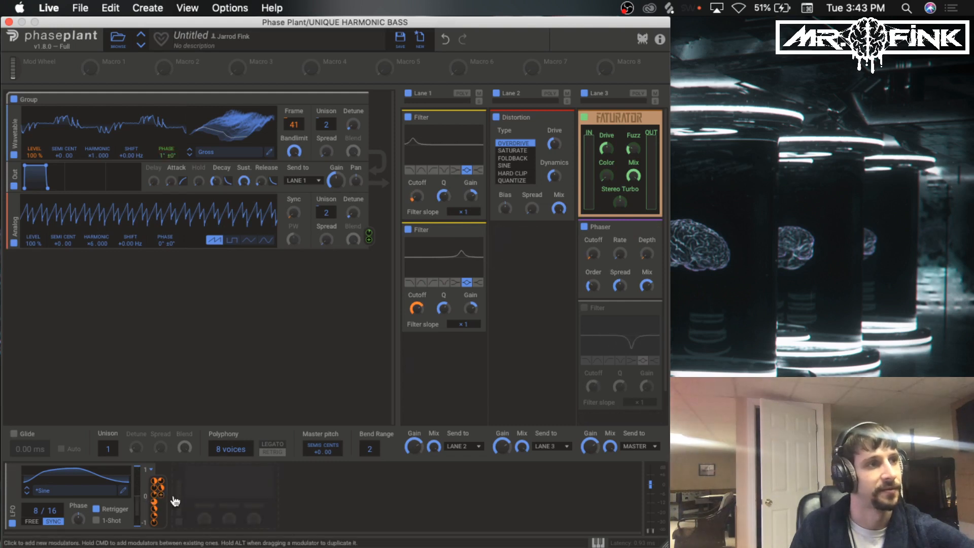
drag(159, 492, 594, 264)
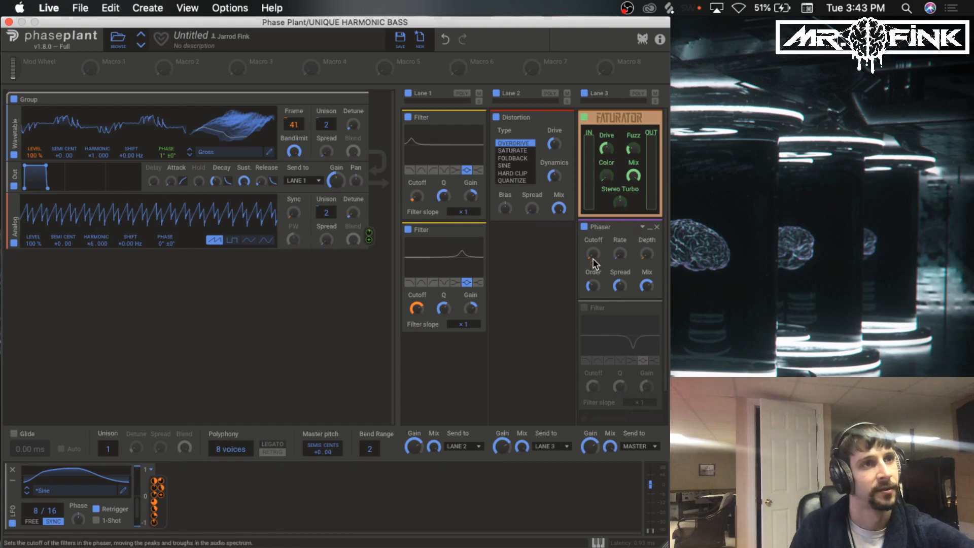
drag(593, 262, 646, 258)
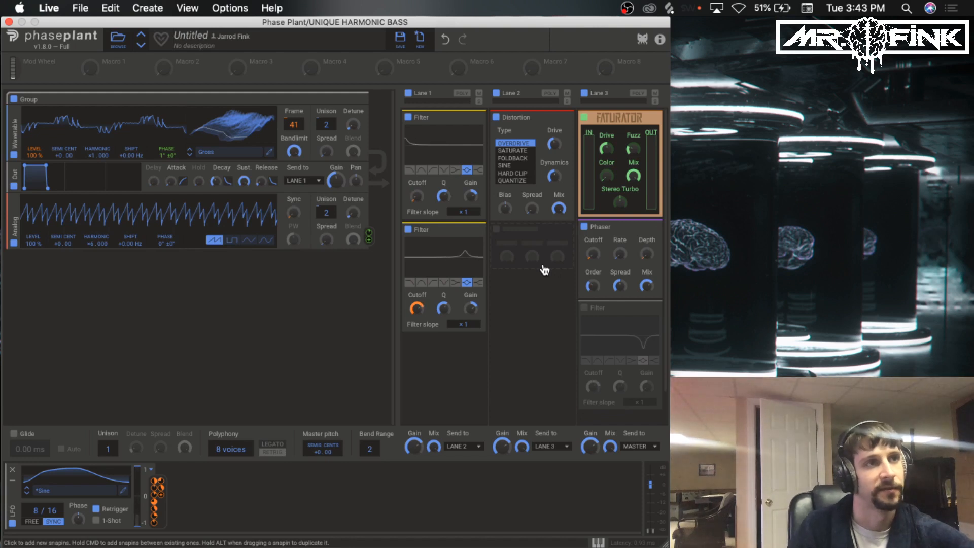
Try a newly added Phaser with default settings below the Distortion in Lane 2, bypass it and remove it
click(546, 261)
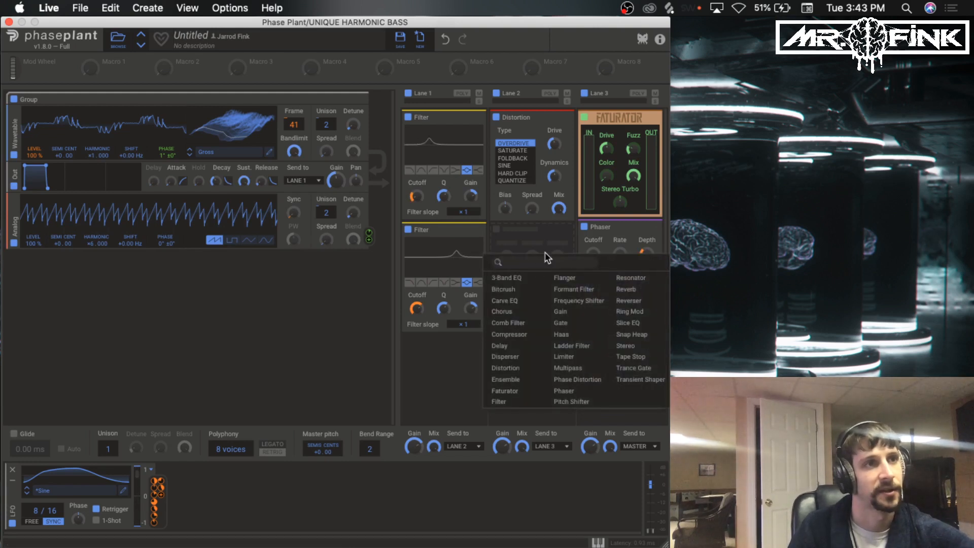
click(577, 392)
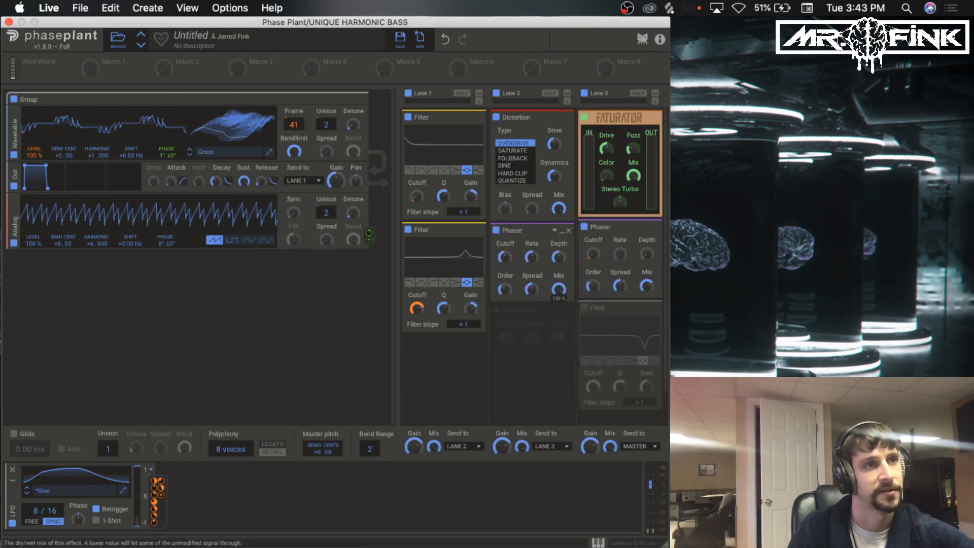
click(496, 230)
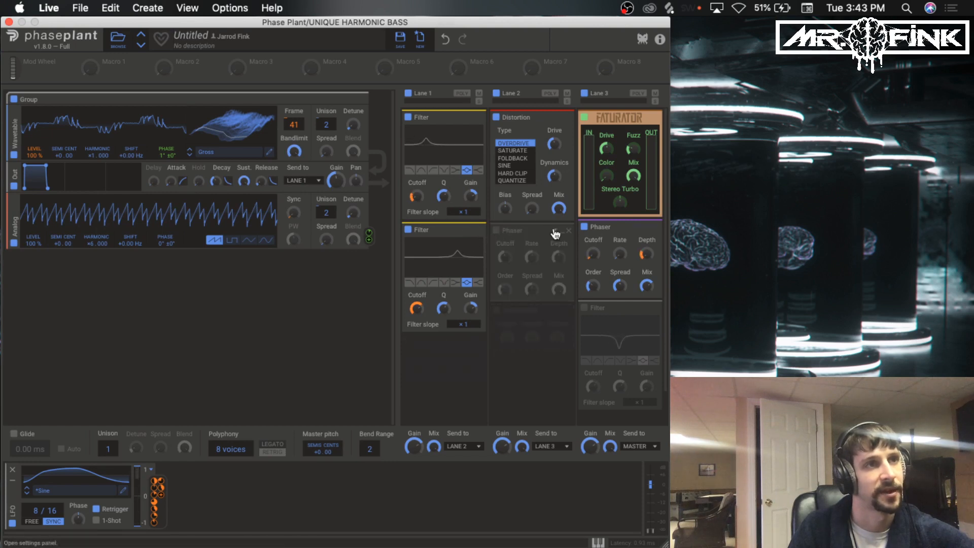
drag(573, 230, 576, 230)
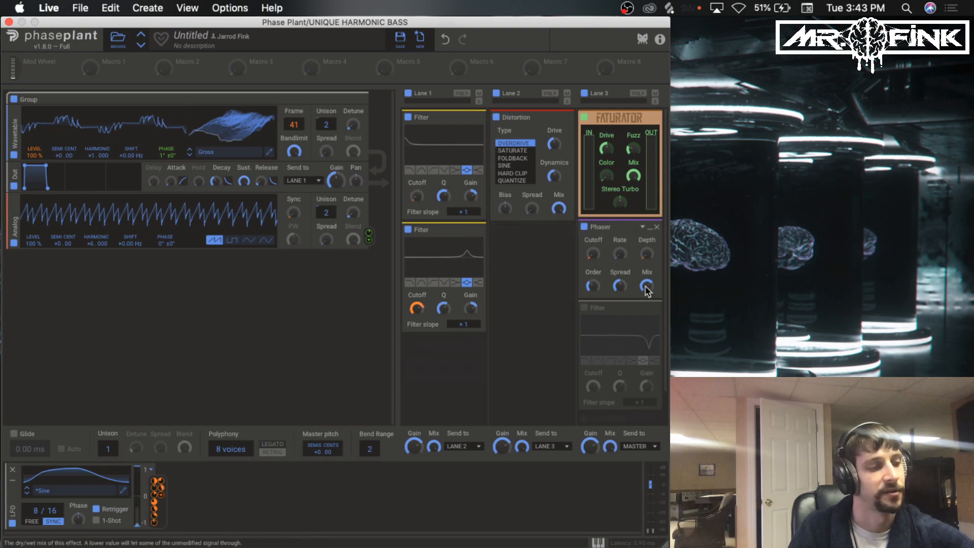
Bypass and re-enable the Lane 3 Phaser to compare the sound, and enable the Filter below it
click(584, 227)
click(585, 229)
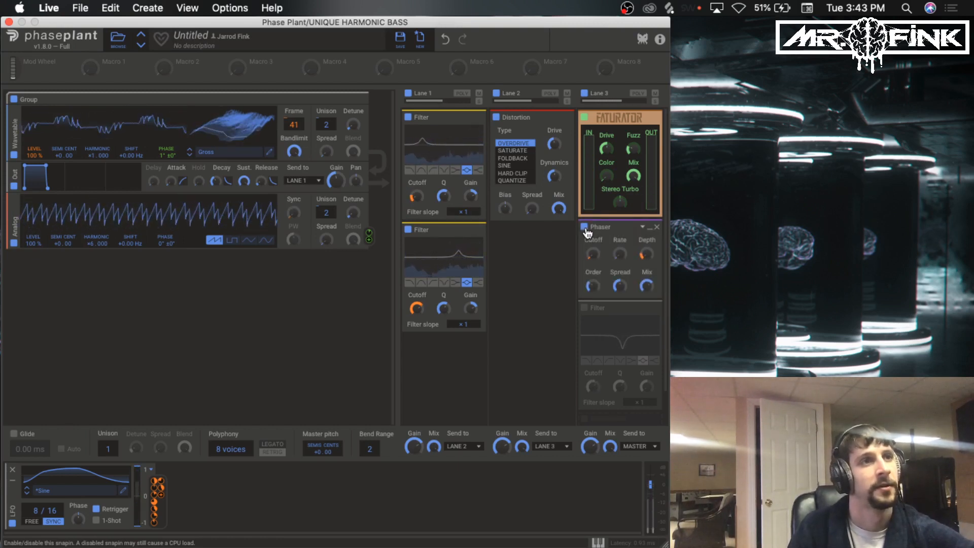
click(586, 309)
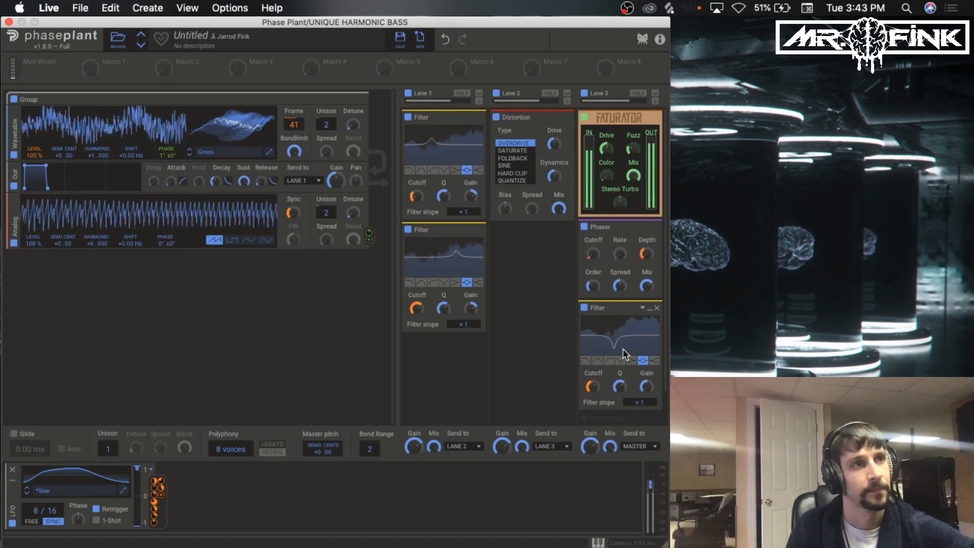
Try the Lane 3 Filter ahead of the two Lane 1 filters and return it below the Phaser
drag(638, 304, 454, 116)
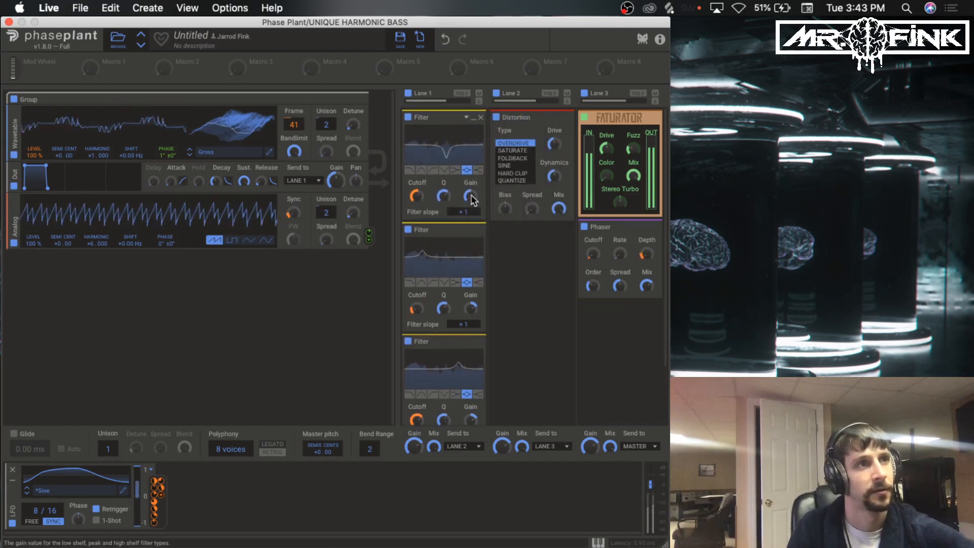
drag(446, 124, 628, 311)
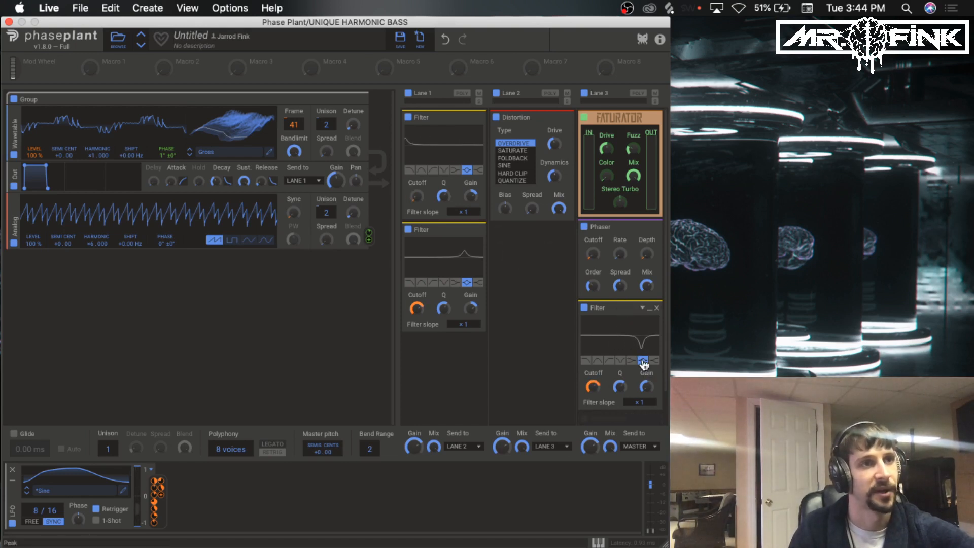
Examine the Lane 3 peak Filter's gain and its LFO-modulated cutoff
mouse_move(646, 387)
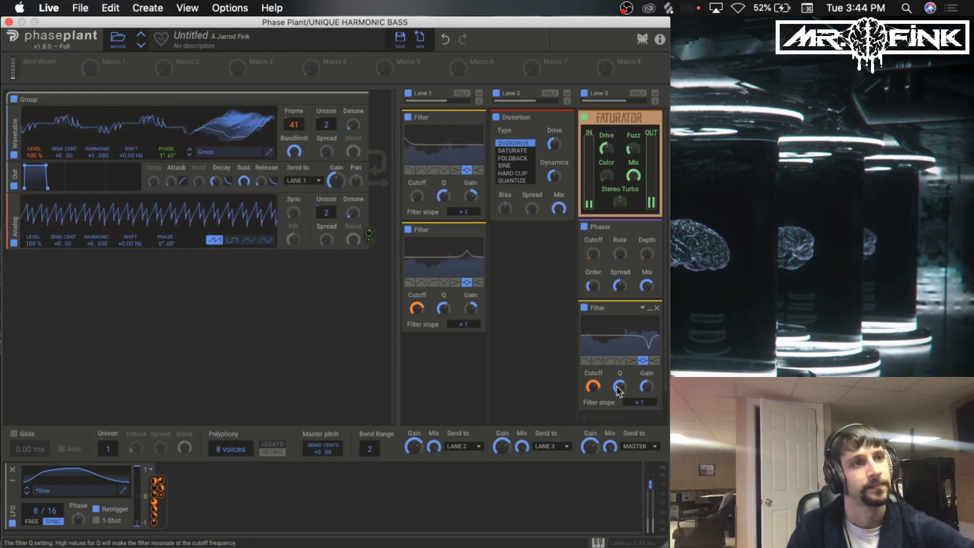
drag(593, 388, 593, 384)
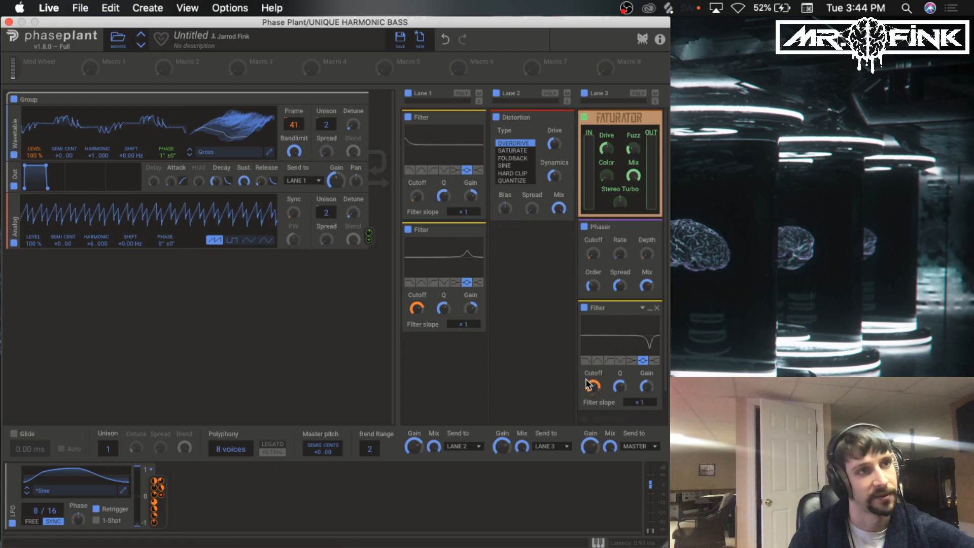
drag(594, 396, 594, 398)
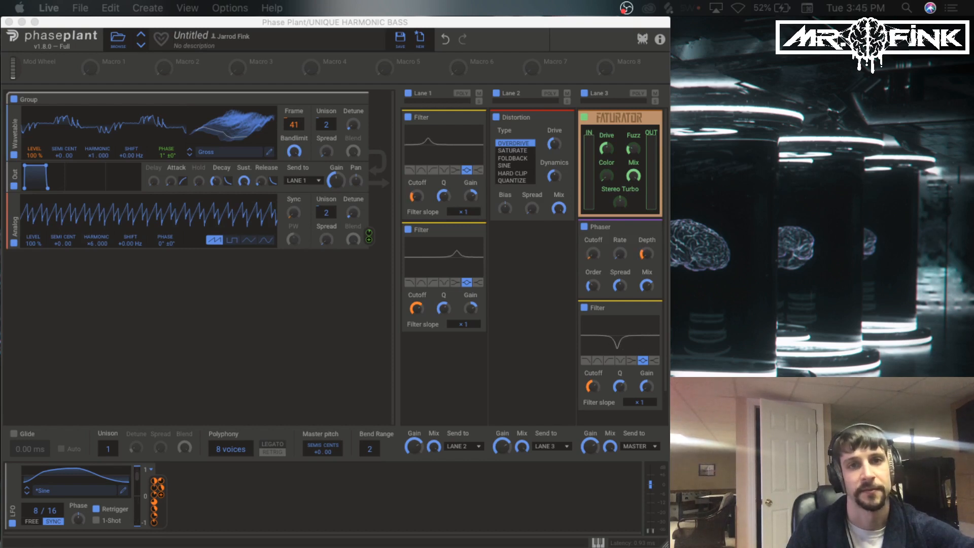
Switch to SerumFX and bypass Hyper/Dimension and the Compressor to compare the sound, re-enabling both
drag(0, 127, 128, 21)
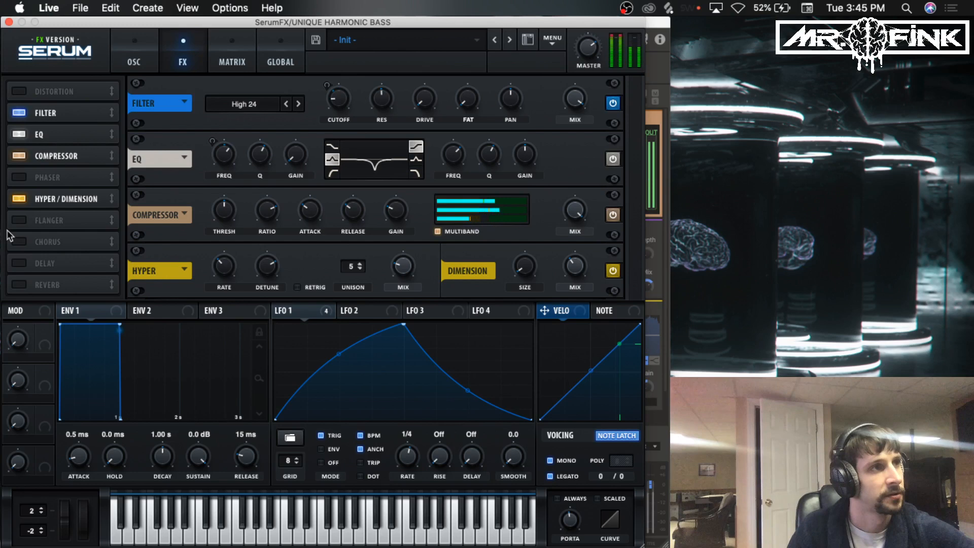
click(19, 198)
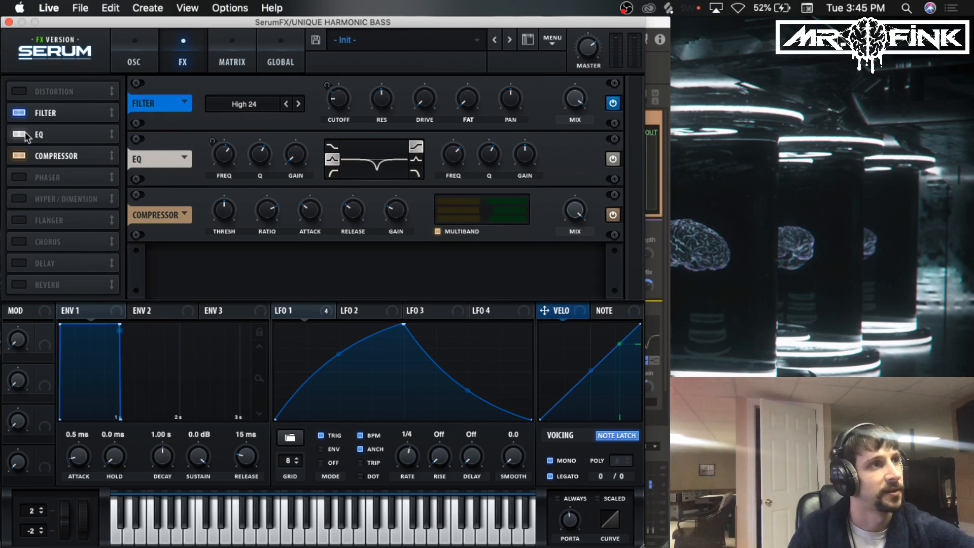
click(21, 156)
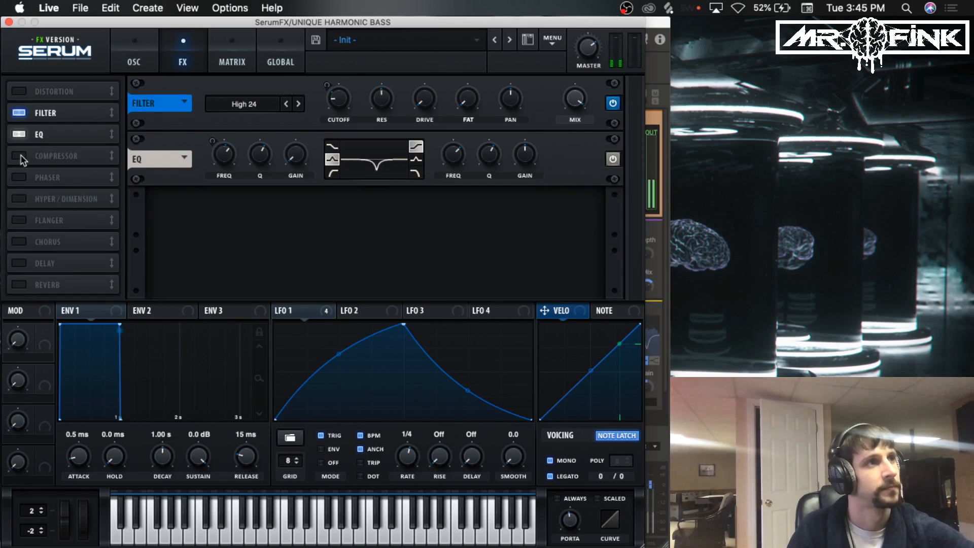
click(21, 156)
click(18, 200)
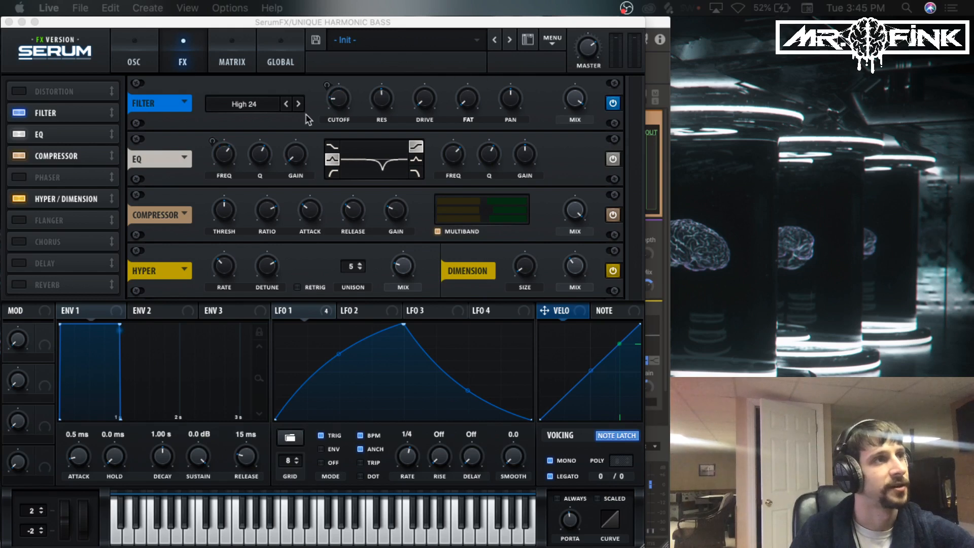
Play the bass through the Serum effect chain and toggle the Compressor to compare its effect
click(18, 156)
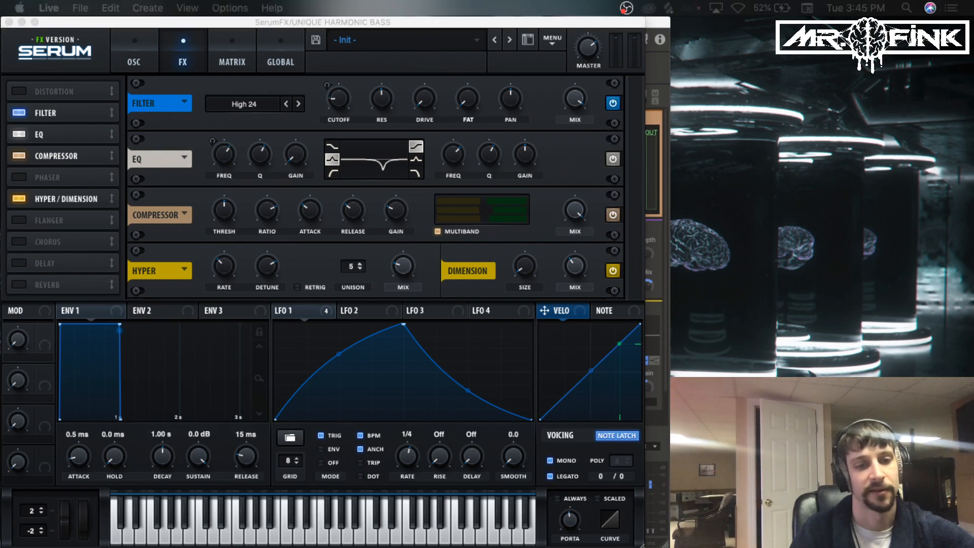
key(space)
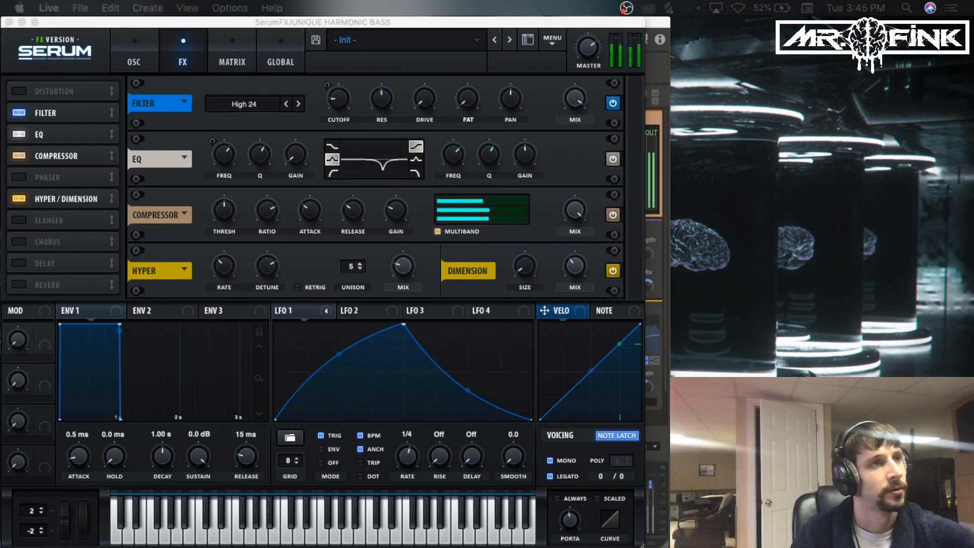
key(space)
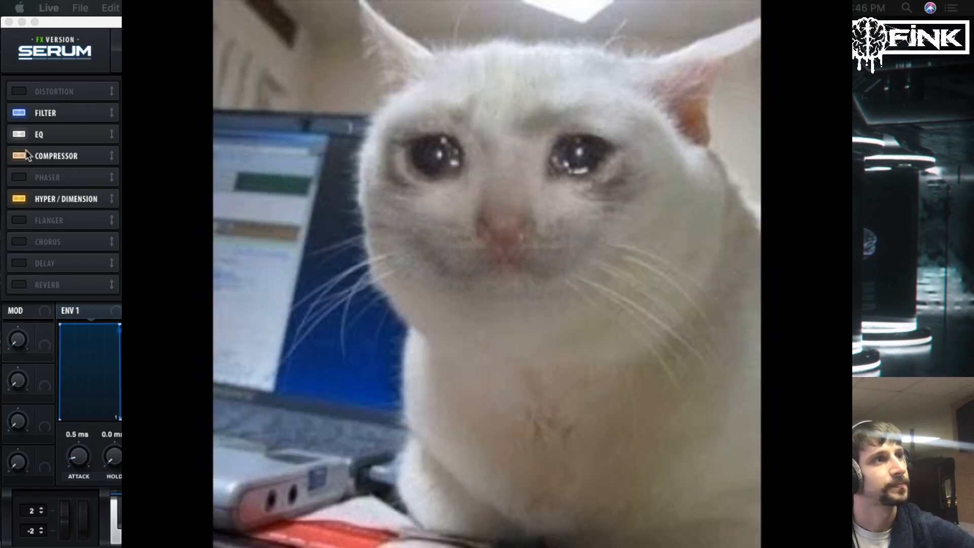
click(24, 155)
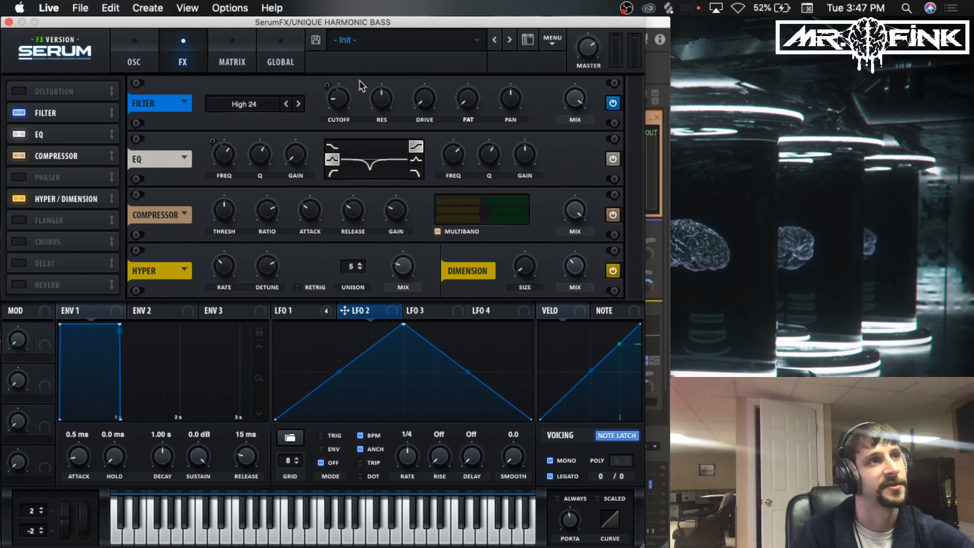
Show LFO 1 and examine its modulation of the High 24 filter cutoff and EQ frequency, plus the EQ's Q and gain
click(324, 316)
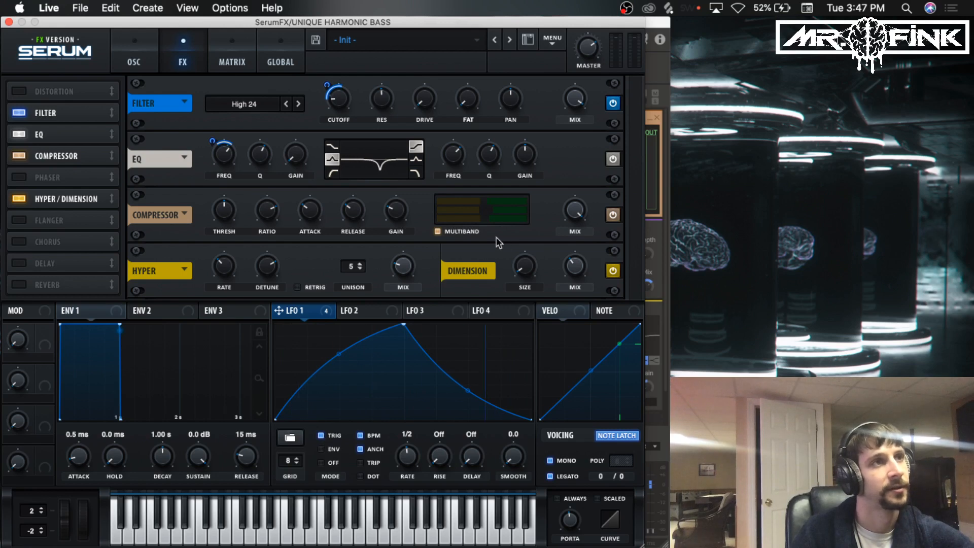
mouse_move(345, 108)
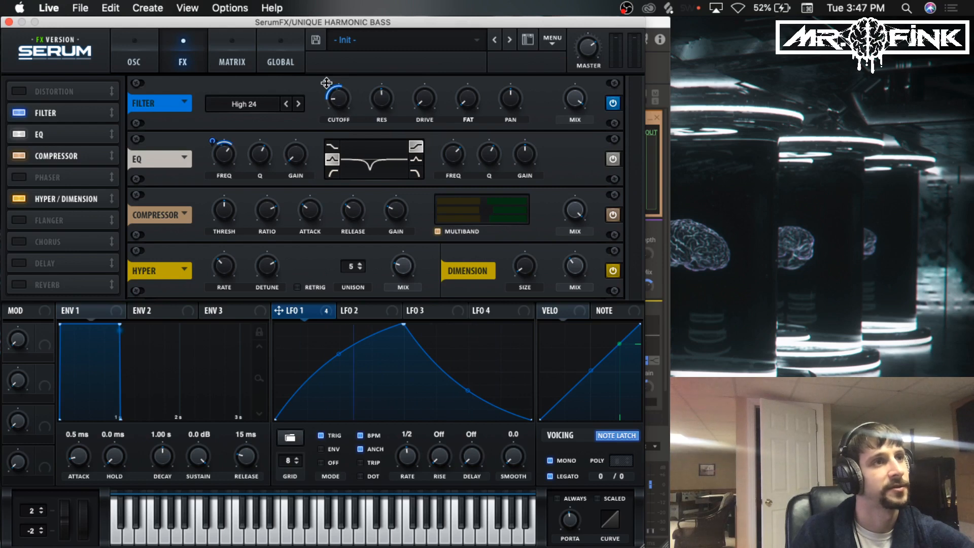
mouse_move(326, 83)
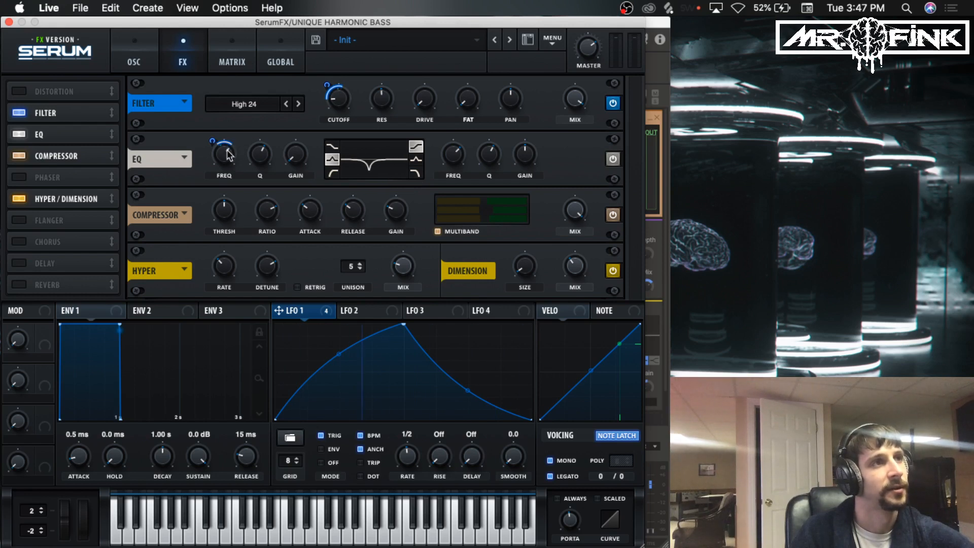
mouse_move(229, 153)
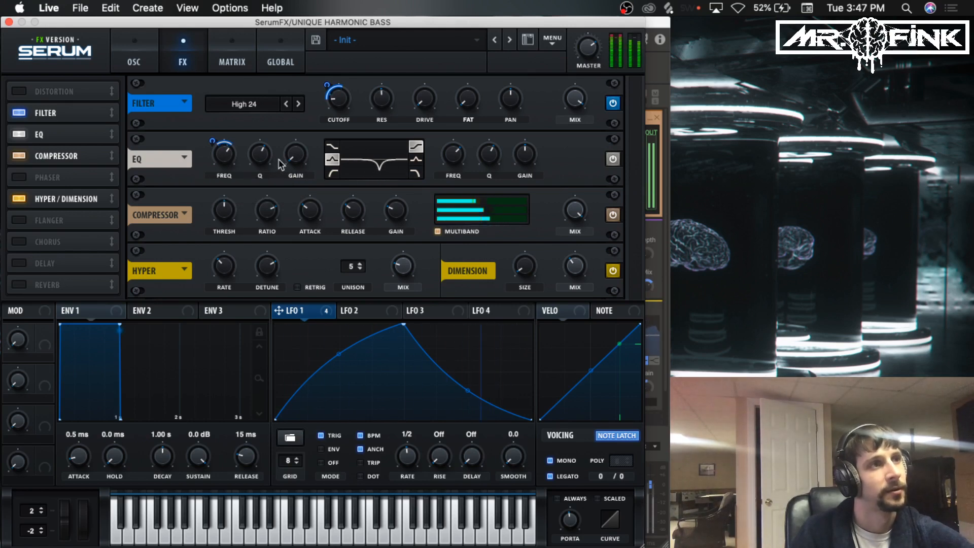
mouse_move(298, 162)
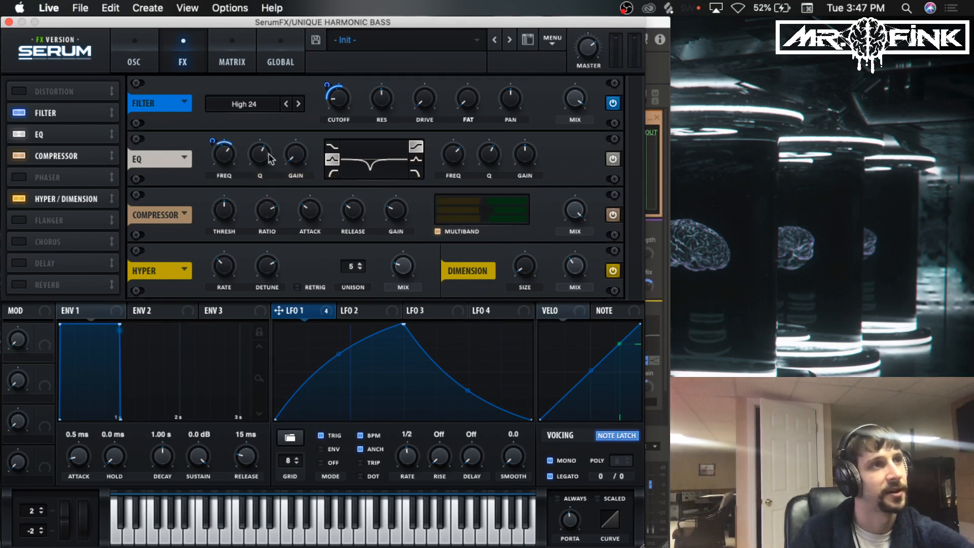
mouse_move(261, 158)
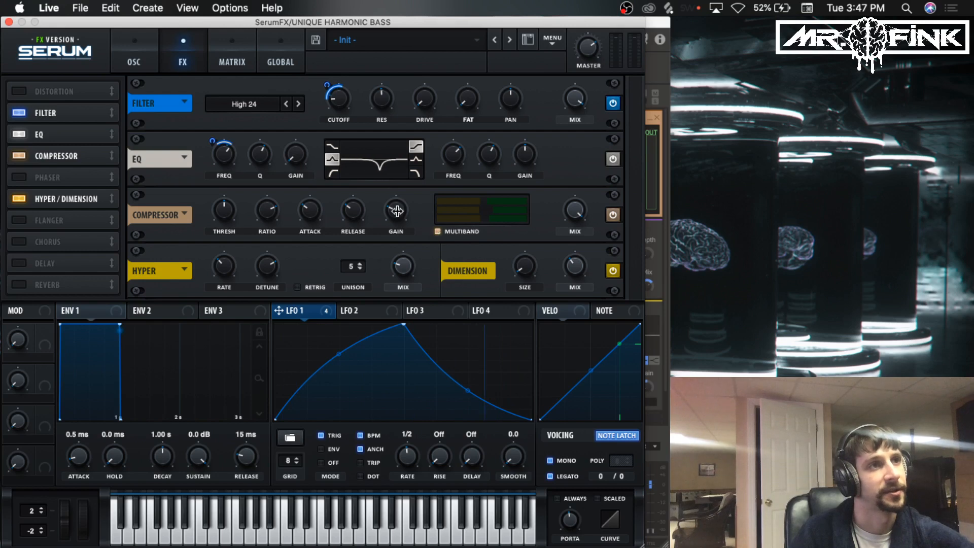
Examine the Compressor gain, the Hyper mix and the Dimension size and mix settings
mouse_move(397, 210)
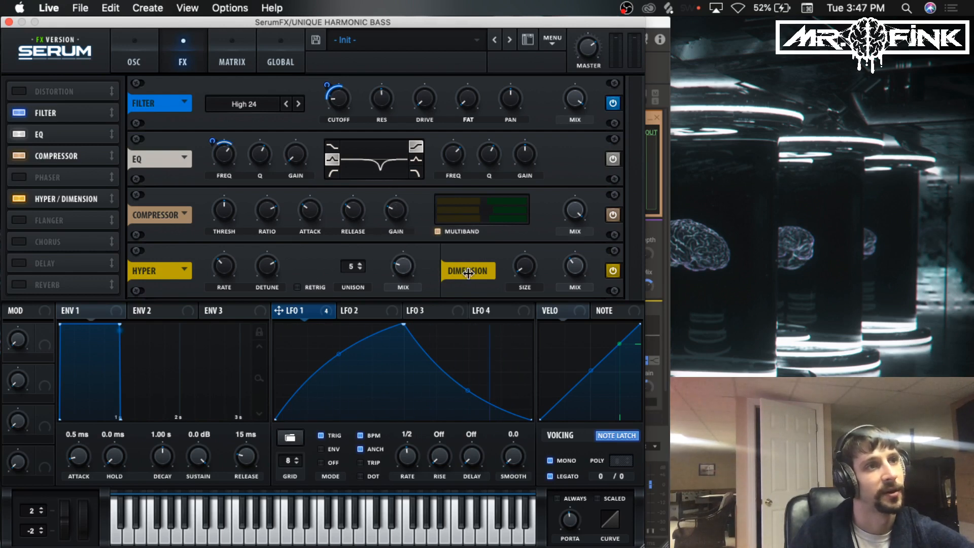
mouse_move(402, 266)
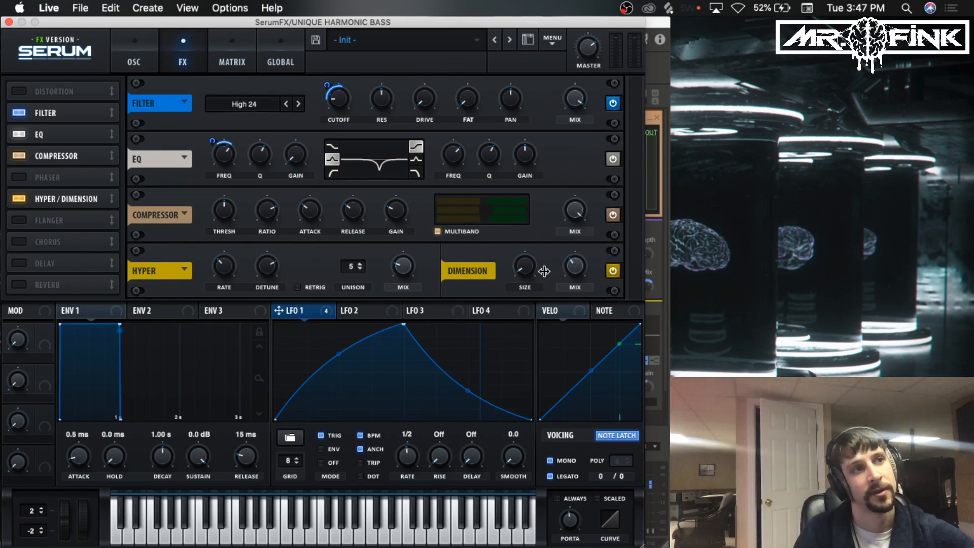
mouse_move(532, 268)
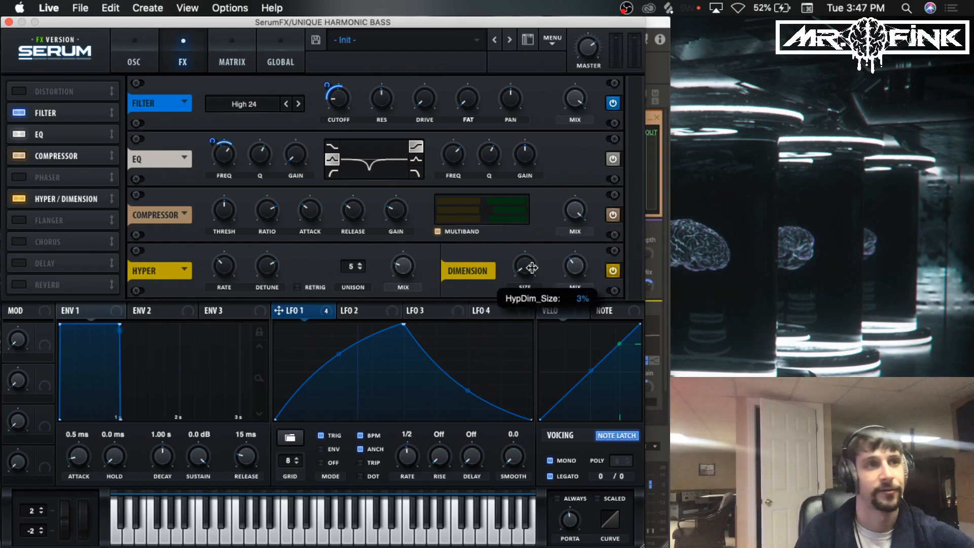
mouse_move(575, 259)
drag(575, 259, 574, 261)
key(space)
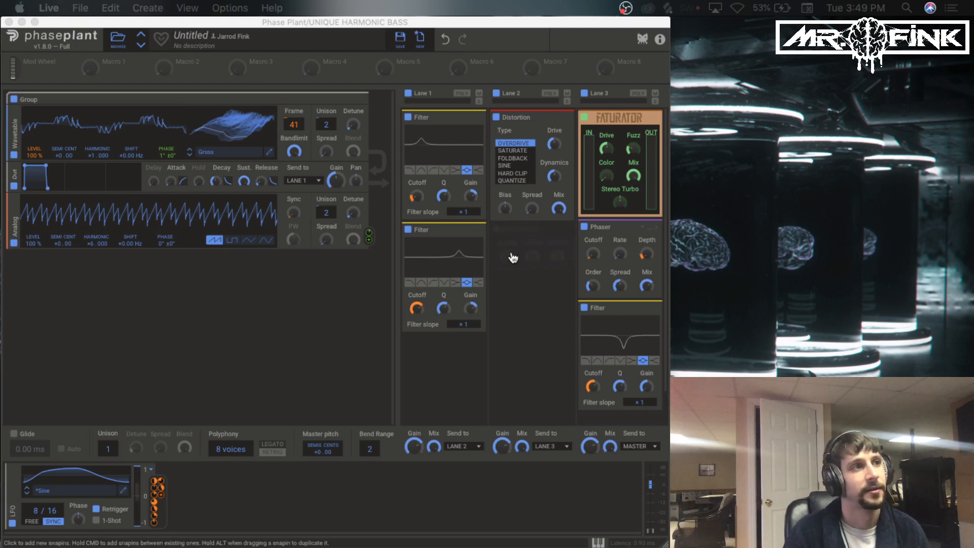
In Phase Plant, set the Analog oscillator's harmonic to +11.000 and adjust its modulation amount on the Wavetable phase
mouse_move(100, 249)
mouse_down()
mouse_move(100, 236)
mouse_move(94, 246)
mouse_up()
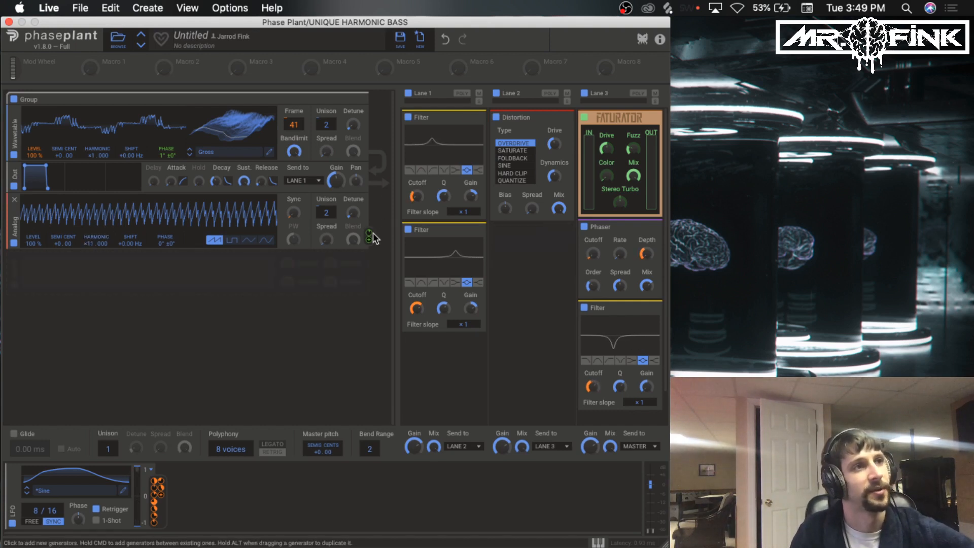
mouse_move(371, 233)
mouse_down()
mouse_move(370, 221)
mouse_move(371, 236)
mouse_up()
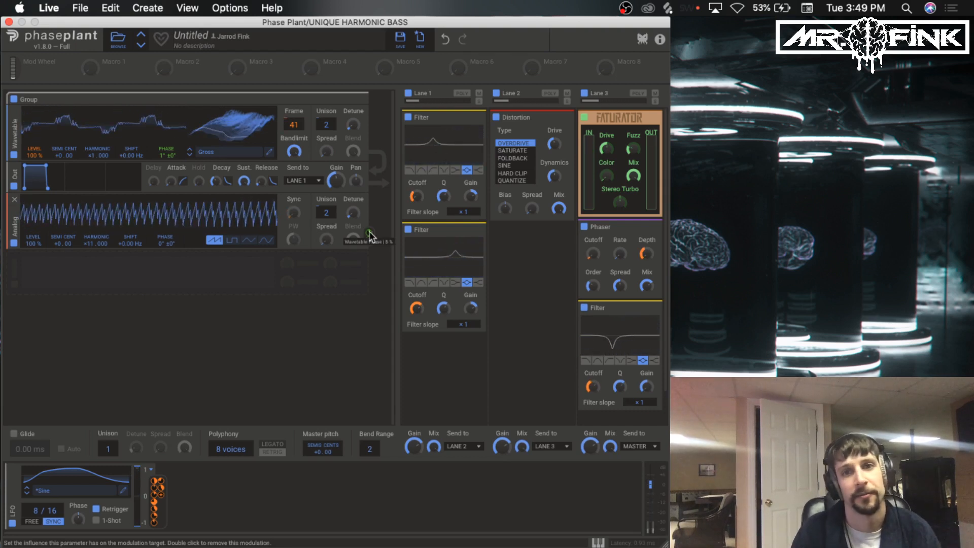